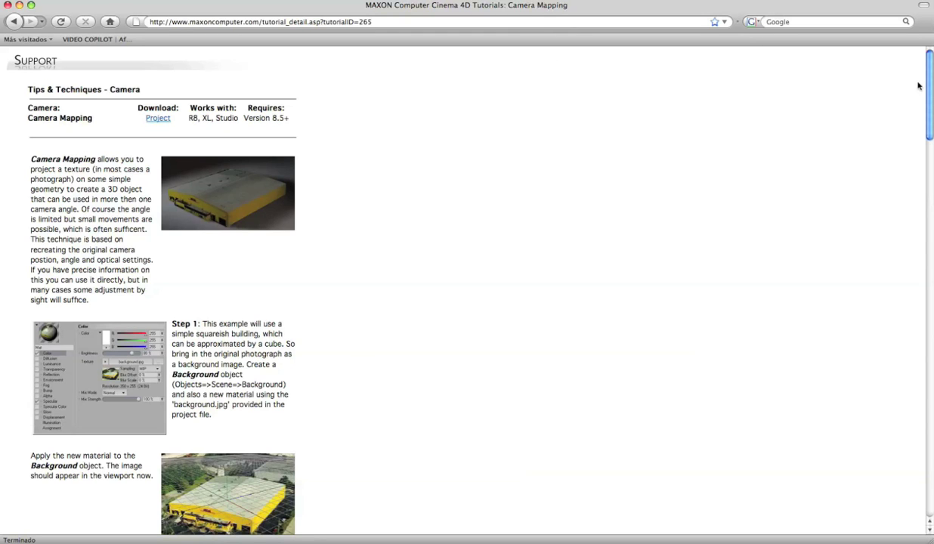
Switch from the browser to Cinema 4D and examine the camera-mapped building from several angles.
{"action": "left_click_drag", "start_coordinate": [930, 85], "coordinate": [877, 77]}
{"action": "key", "text": "F8"}
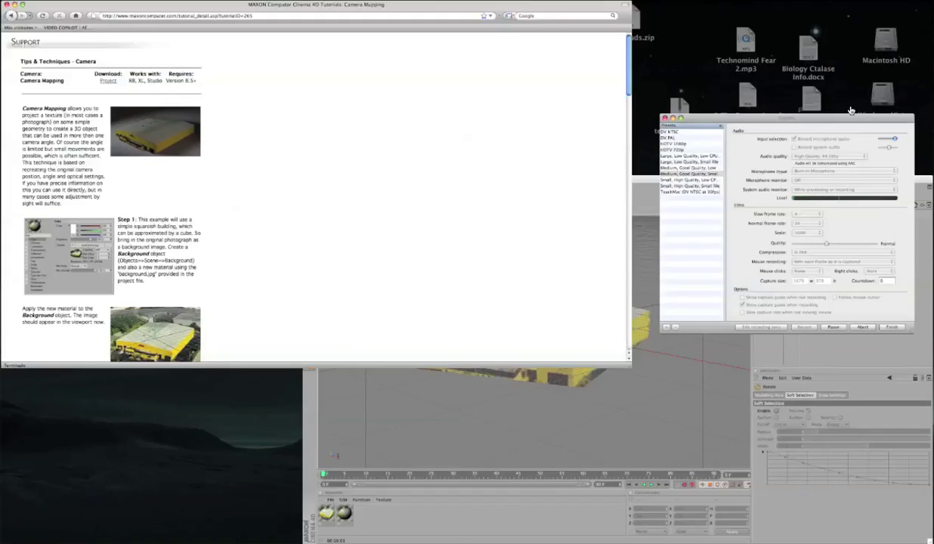
{"action": "left_click", "coordinate": [792, 292]}
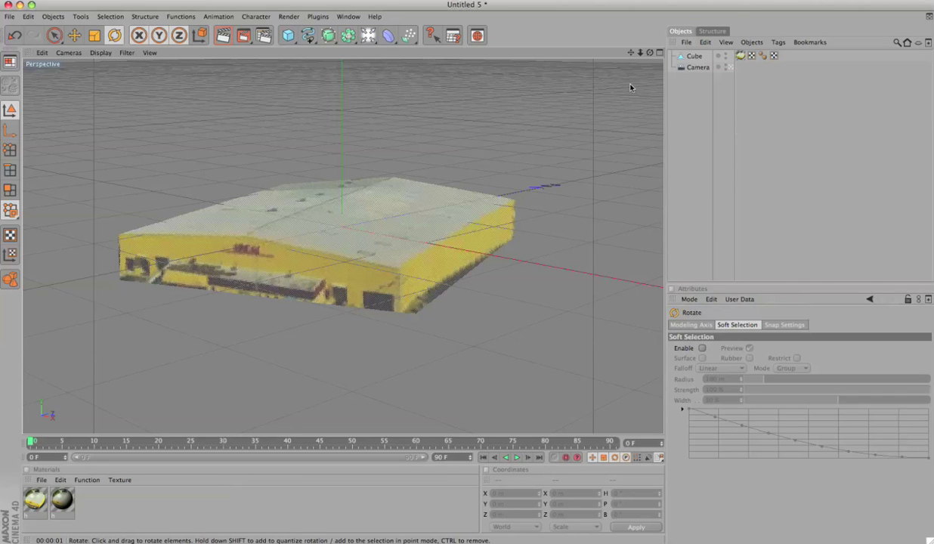
{"action": "left_click_drag", "start_coordinate": [650, 53], "coordinate": [467, 272]}
{"action": "left_click", "coordinate": [688, 67]}
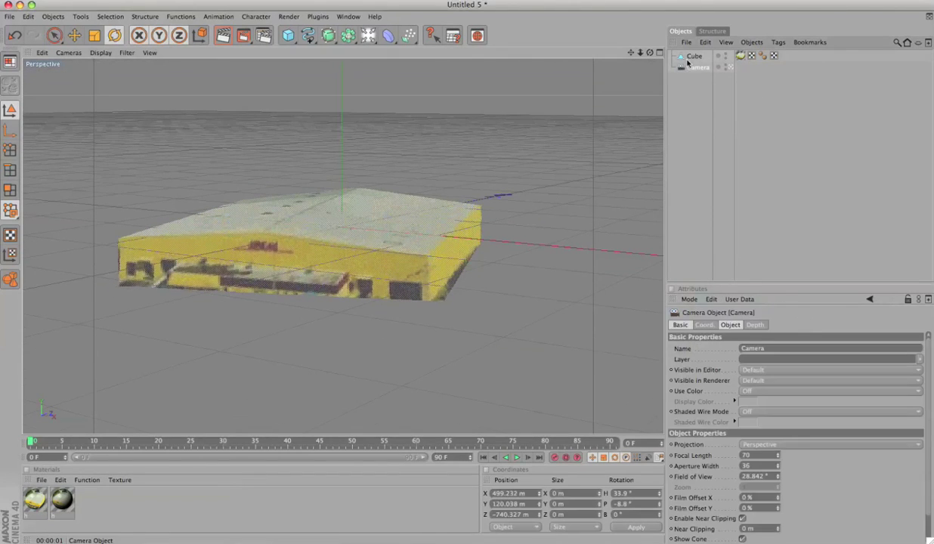
{"action": "left_click", "coordinate": [690, 57]}
{"action": "left_click", "coordinate": [732, 127]}
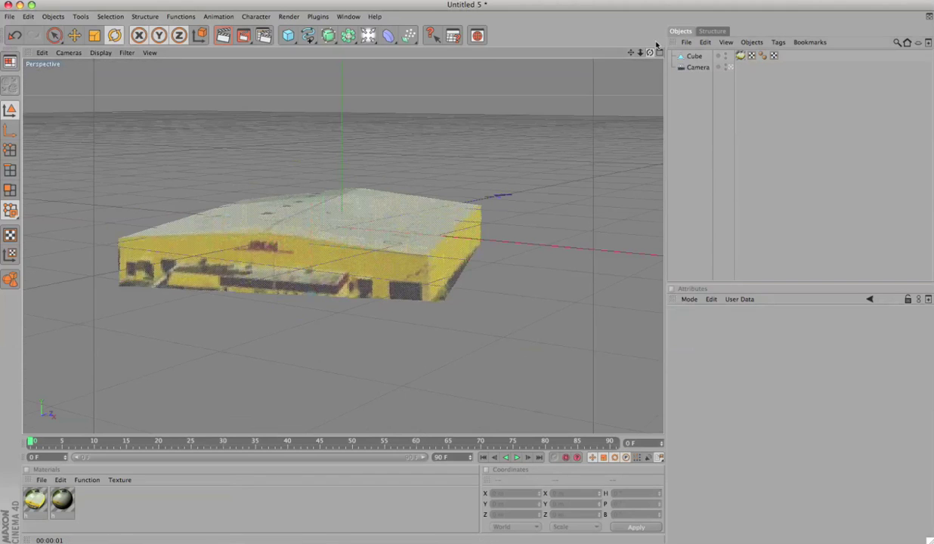
{"action": "left_click_drag", "start_coordinate": [650, 52], "coordinate": [467, 276]}
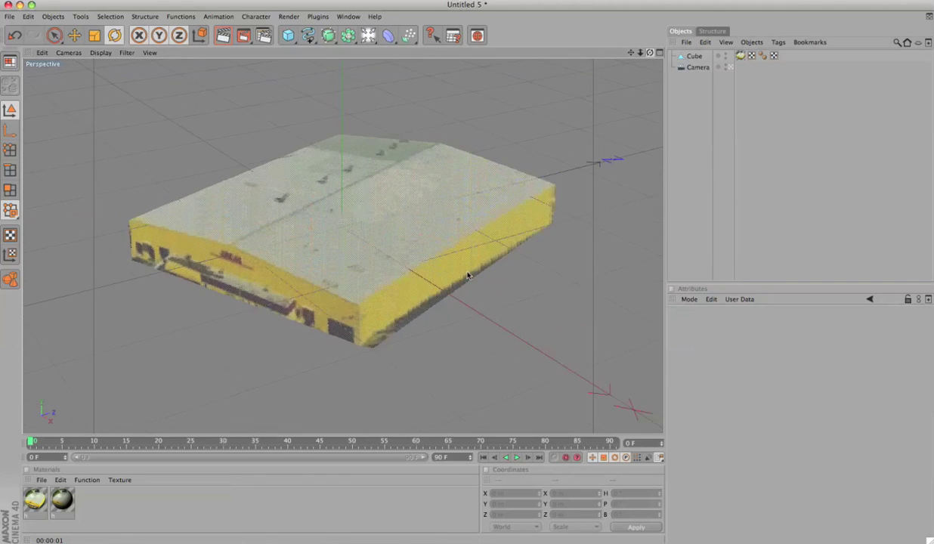
Create a new project and add a Background object to the scene.
{"action": "left_click", "coordinate": [12, 18]}
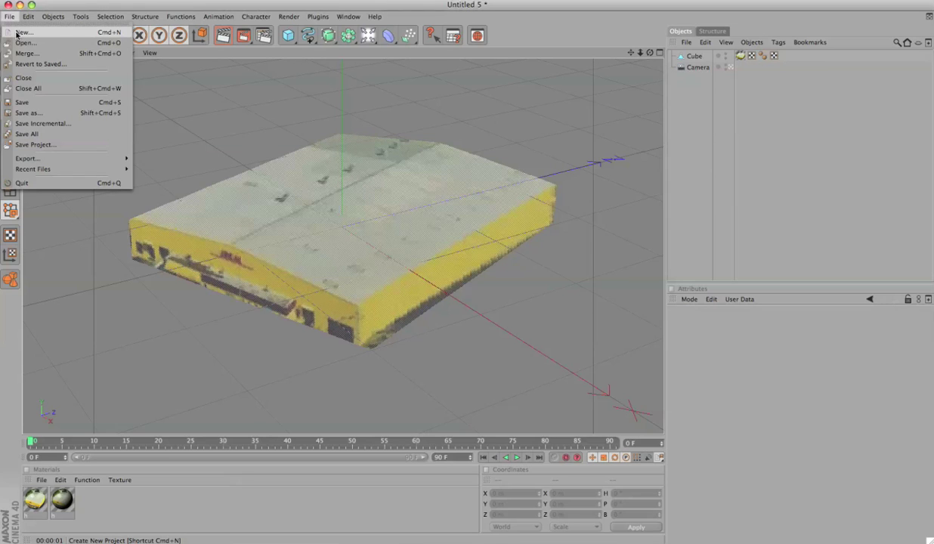
{"action": "left_click", "coordinate": [18, 33]}
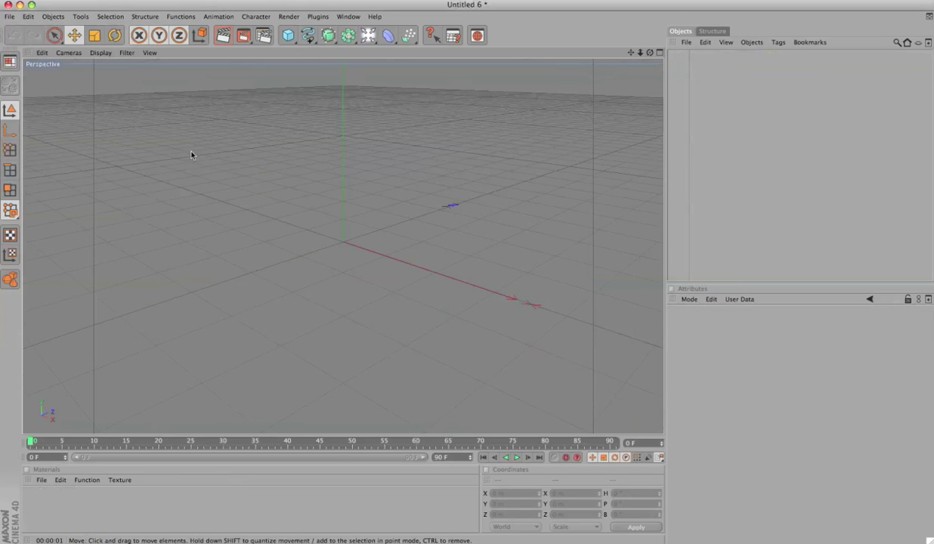
{"action": "left_click", "coordinate": [368, 36]}
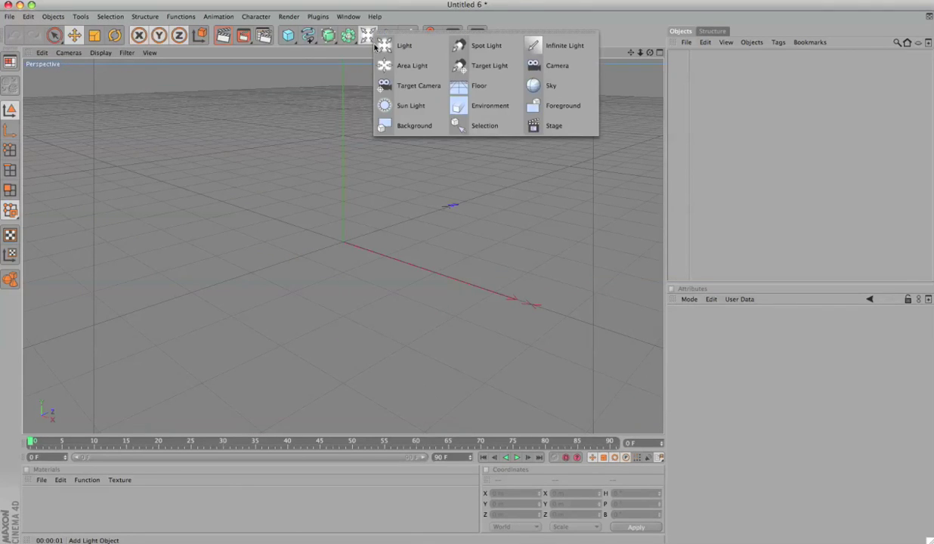
{"action": "left_click", "coordinate": [390, 127]}
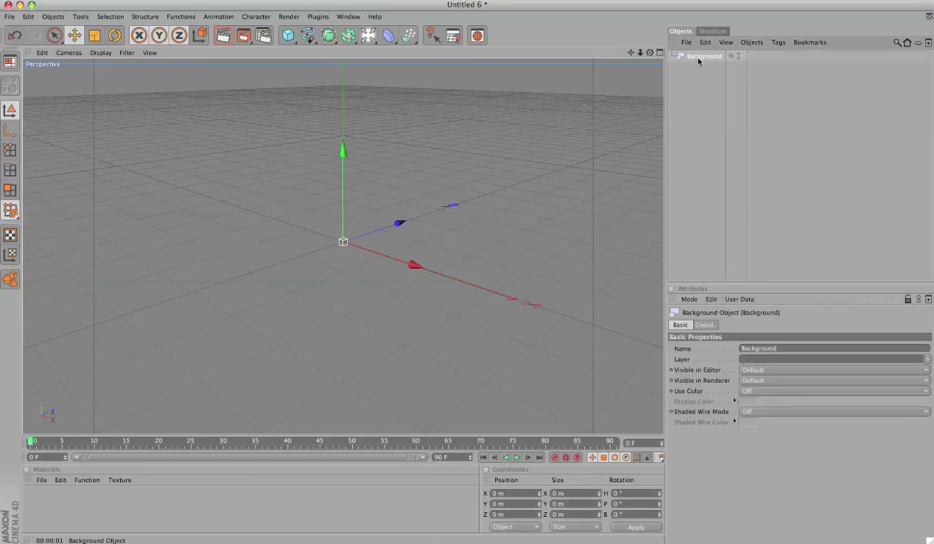
Create a new material and open its Color channel for editing.
{"action": "left_click", "coordinate": [42, 480]}
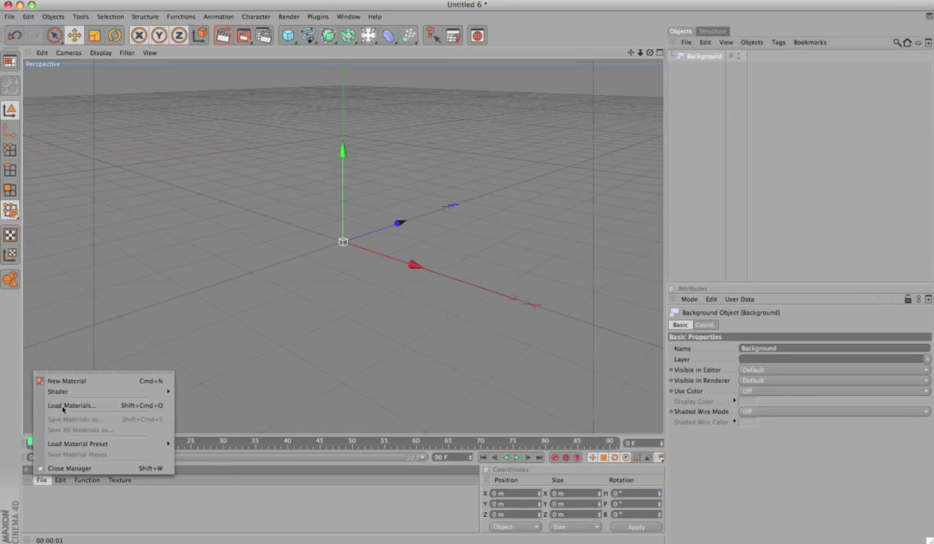
{"action": "left_click", "coordinate": [62, 380]}
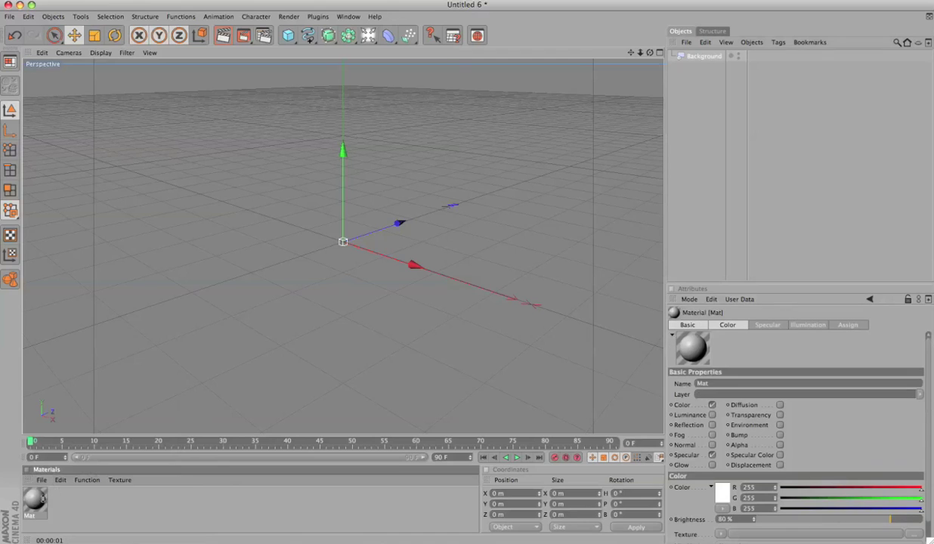
{"action": "double_click", "coordinate": [43, 500]}
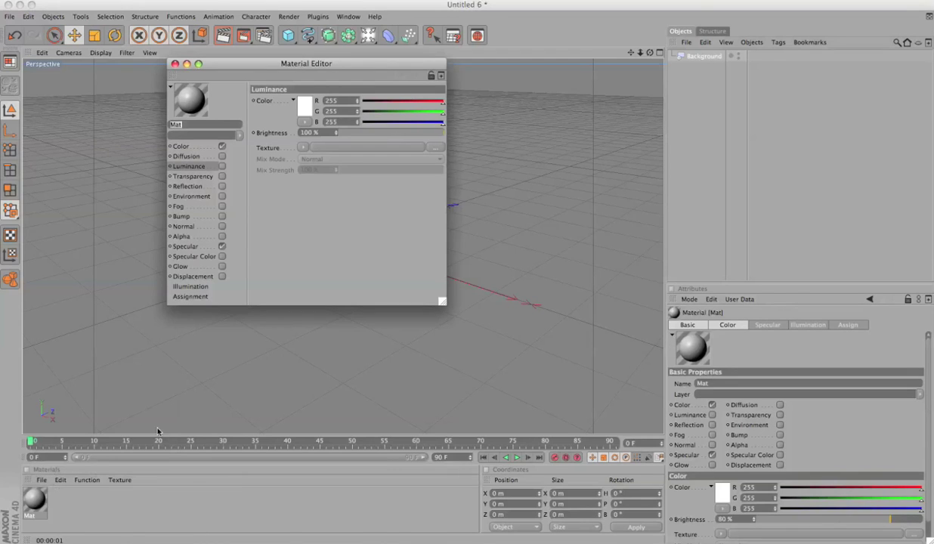
{"action": "left_click", "coordinate": [185, 147]}
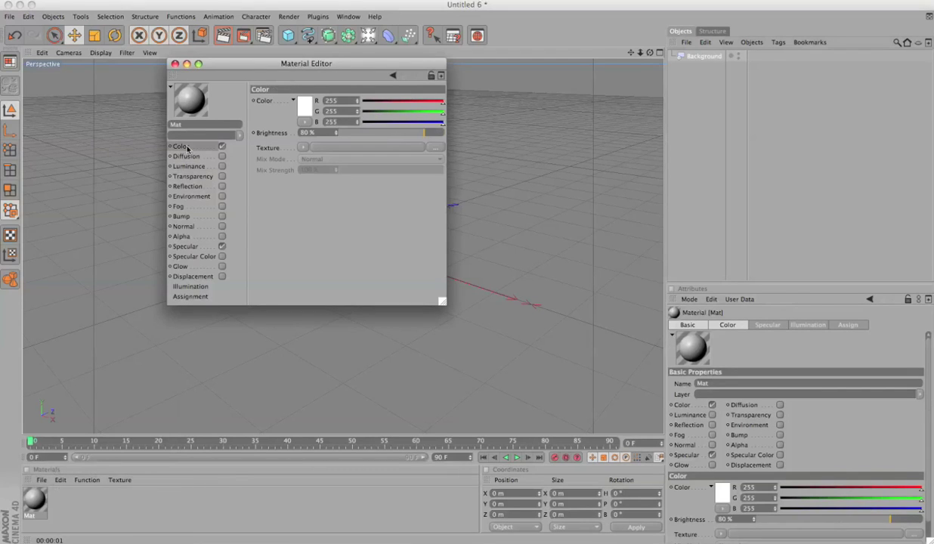
Load background.jpg from the CameraMapping folder as the color texture, copying the image to the document location.
{"action": "left_click", "coordinate": [430, 148]}
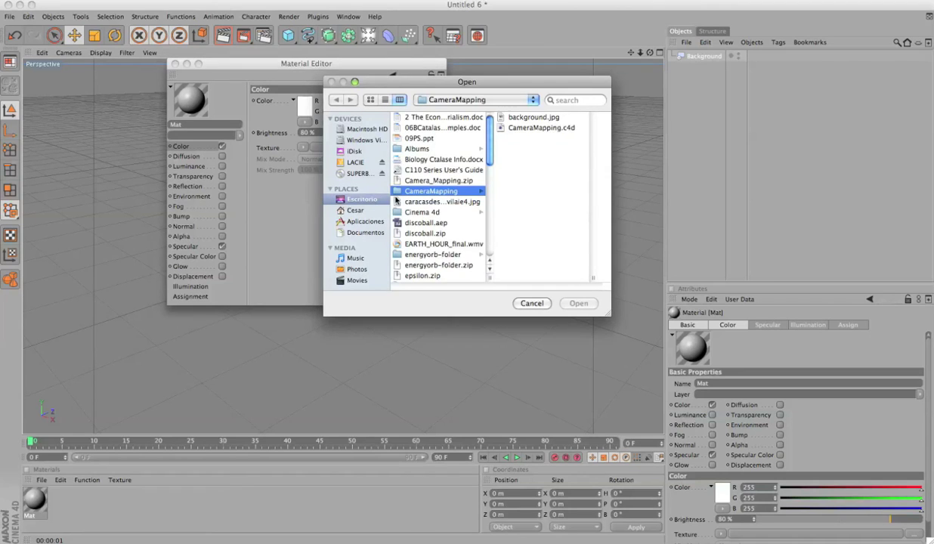
{"action": "left_click", "coordinate": [530, 117]}
{"action": "left_click", "coordinate": [576, 302]}
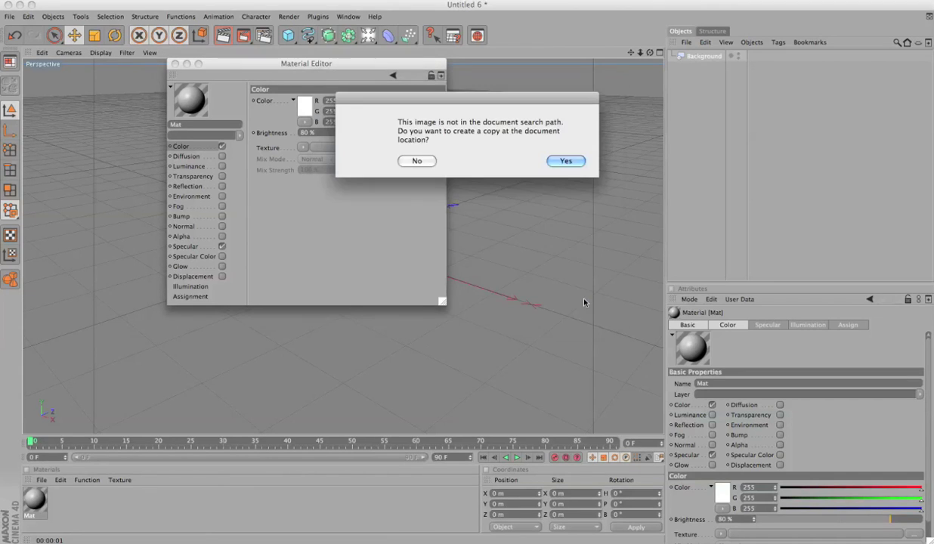
{"action": "left_click", "coordinate": [576, 164]}
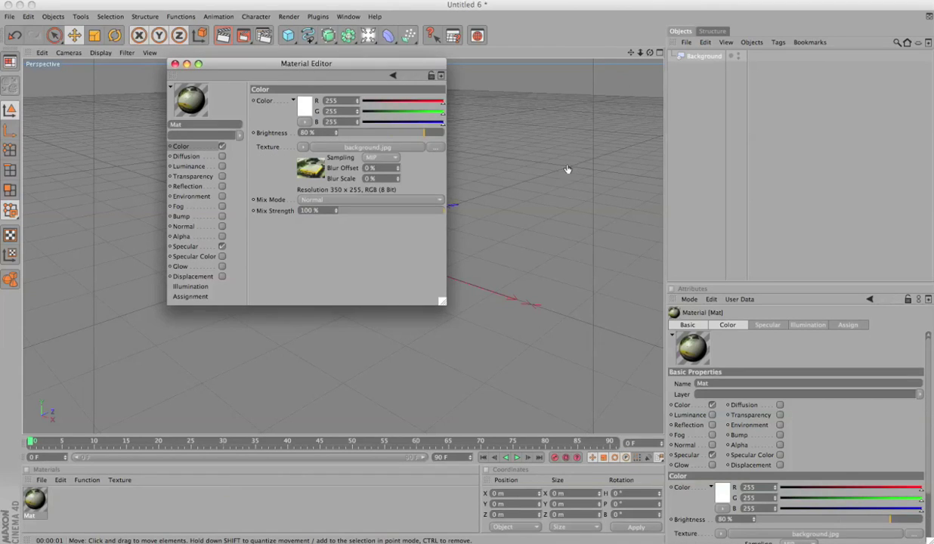
{"action": "left_click", "coordinate": [174, 64]}
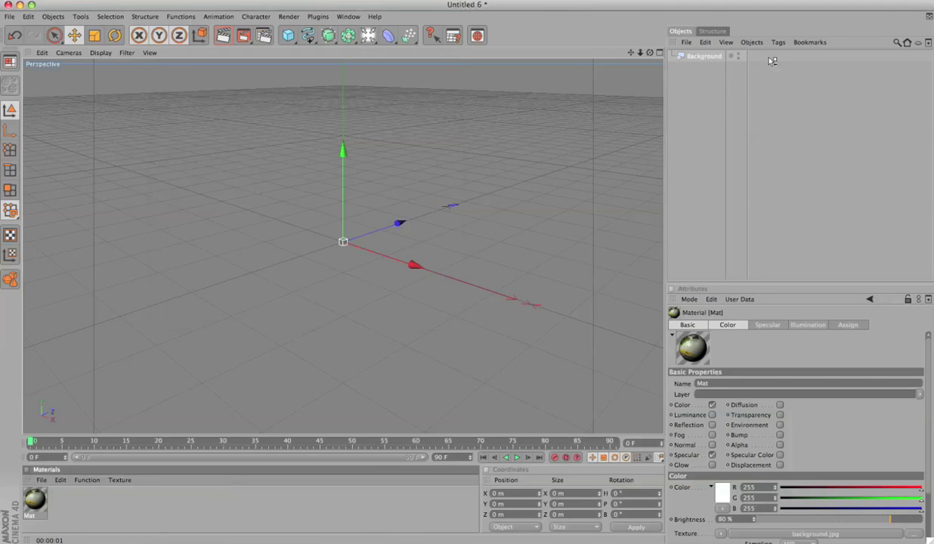
Apply the photo material to the Background object and preview the render in the viewport.
{"action": "left_click_drag", "start_coordinate": [774, 54], "coordinate": [747, 57]}
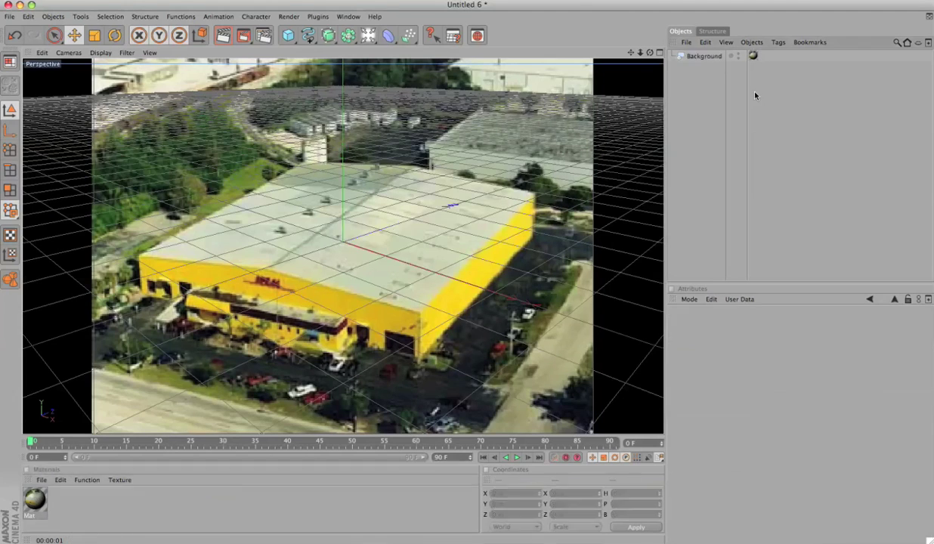
{"action": "key", "text": "super+r"}
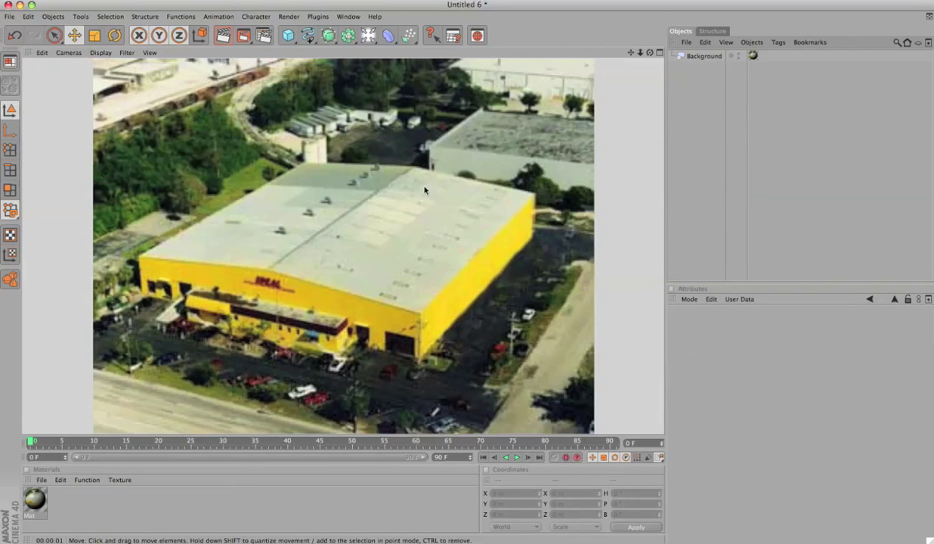
{"action": "left_click", "coordinate": [454, 187]}
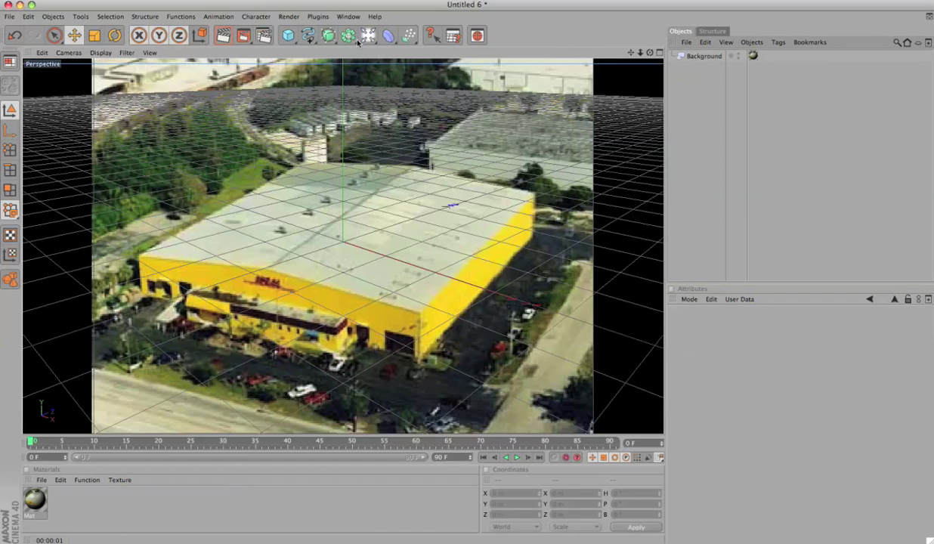
Add a Camera object and set the perspective view to look through it.
{"action": "left_click_drag", "start_coordinate": [368, 36], "coordinate": [557, 64]}
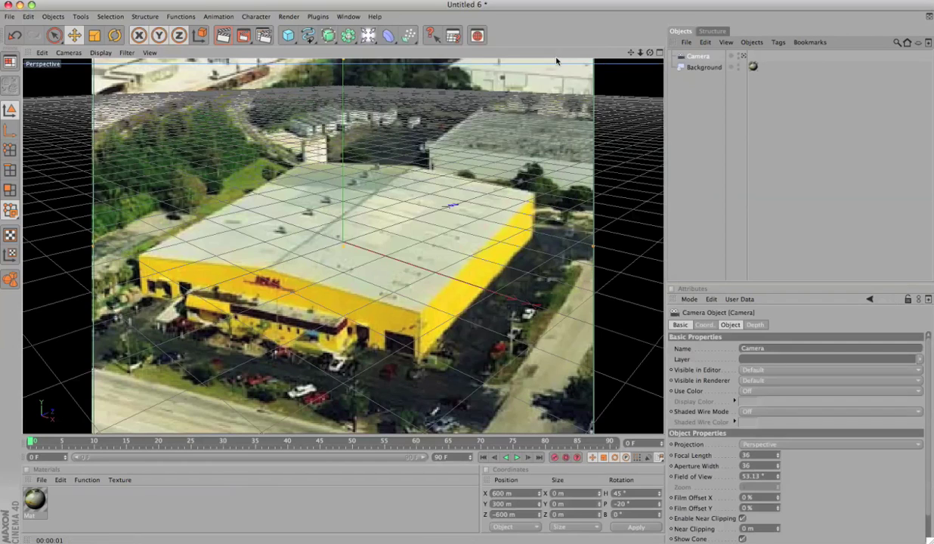
{"action": "left_click", "coordinate": [69, 52]}
{"action": "mouse_move", "coordinate": [79, 71]}
{"action": "left_click", "coordinate": [145, 68]}
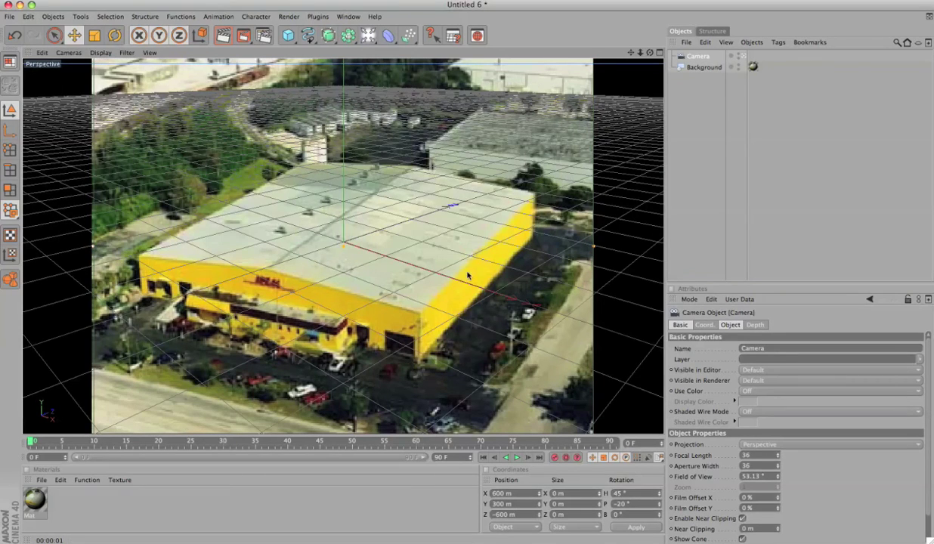
{"action": "mouse_move", "coordinate": [466, 273]}
{"action": "right_mouse_down"}
{"action": "mouse_move", "coordinate": [454, 275]}
{"action": "mouse_move", "coordinate": [467, 275]}
{"action": "right_mouse_up"}
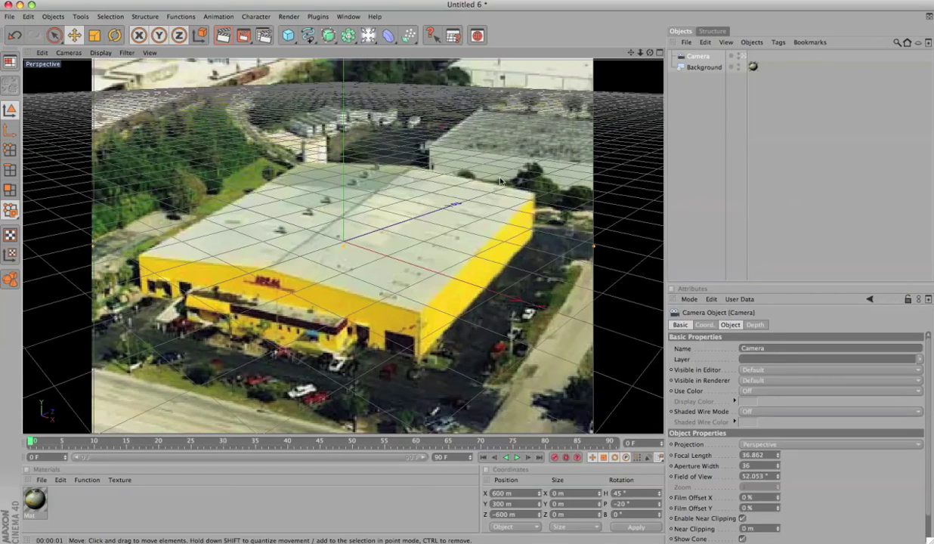
Set the camera's focal length to 70.
{"action": "left_click", "coordinate": [707, 326]}
{"action": "left_click", "coordinate": [685, 324]}
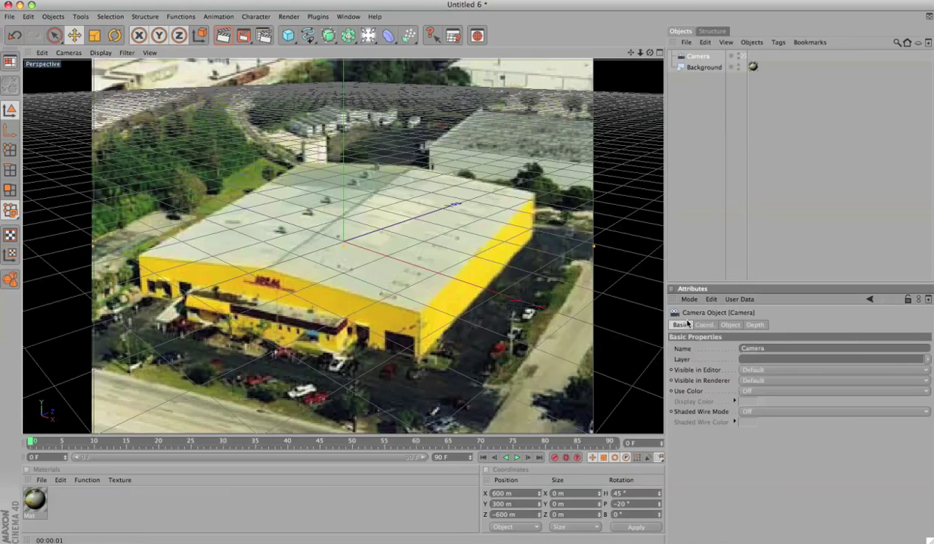
{"action": "left_click", "coordinate": [732, 325]}
{"action": "left_click", "coordinate": [763, 362]}
{"action": "type", "text": "70"}
{"action": "key", "text": "Return"}
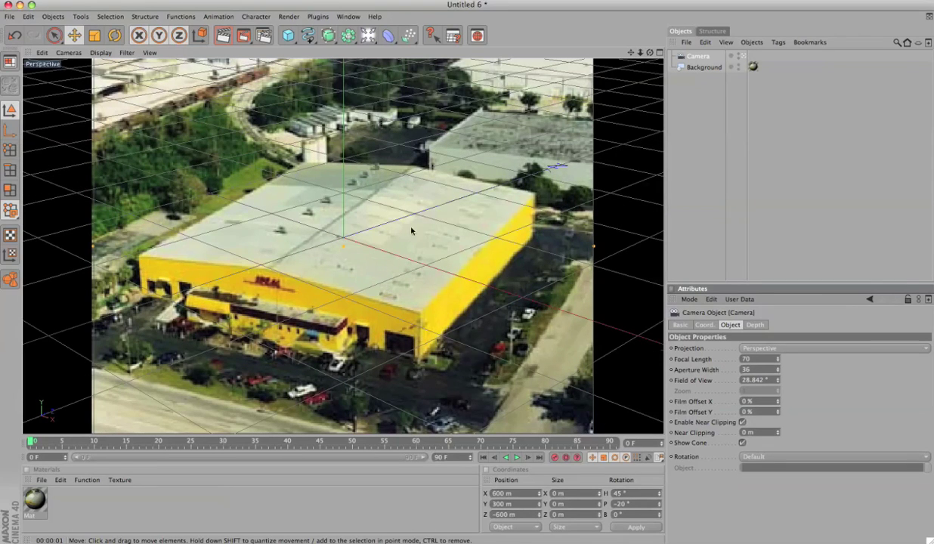
{"action": "left_click", "coordinate": [700, 82]}
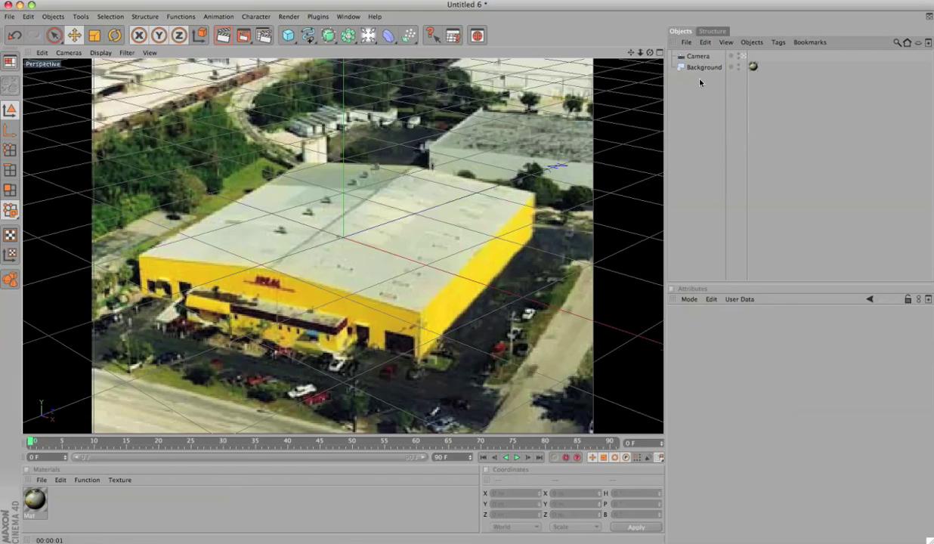
{"action": "left_click", "coordinate": [696, 56]}
{"action": "left_click", "coordinate": [699, 71]}
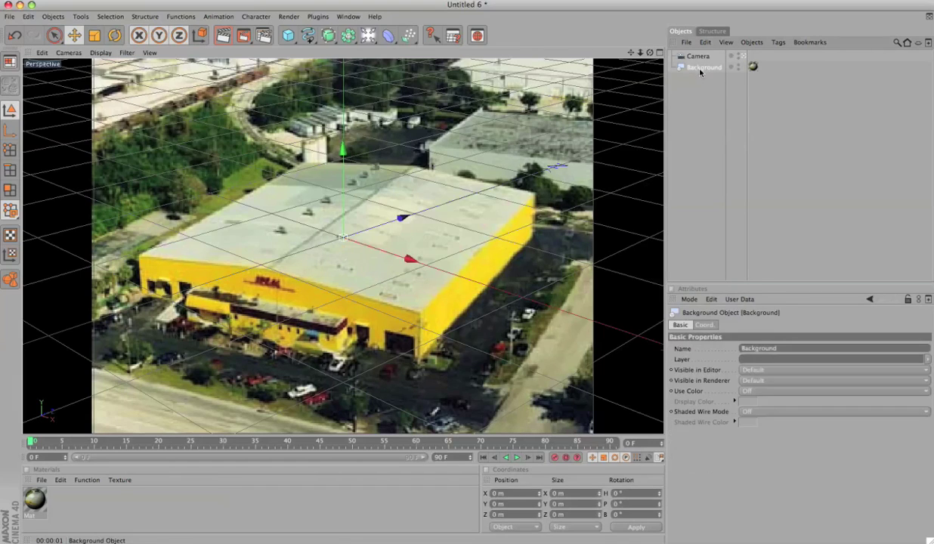
{"action": "left_click", "coordinate": [705, 98]}
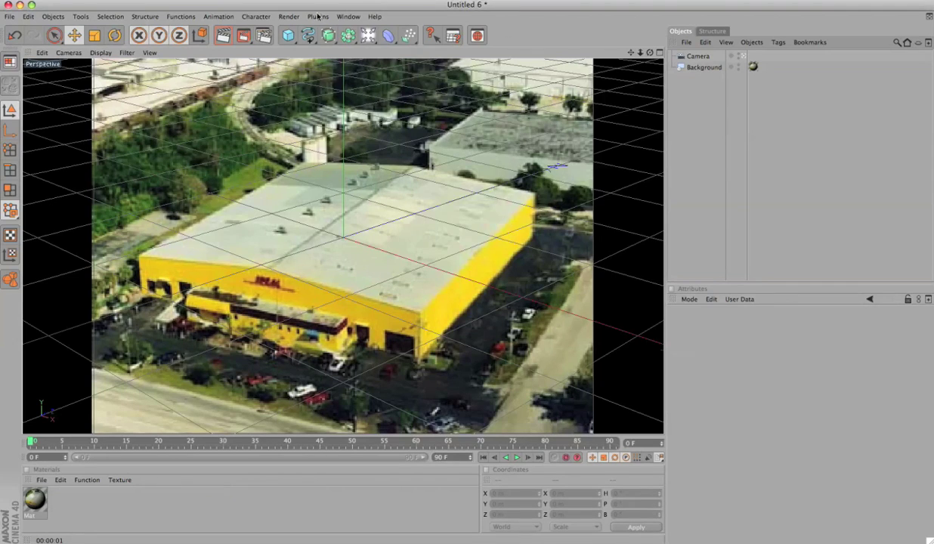
Add a Cube primitive and move it over the warehouse to about X 5.5 m, Y 9.7 m, Z 10.5 m.
{"action": "left_click_drag", "start_coordinate": [288, 36], "coordinate": [311, 45]}
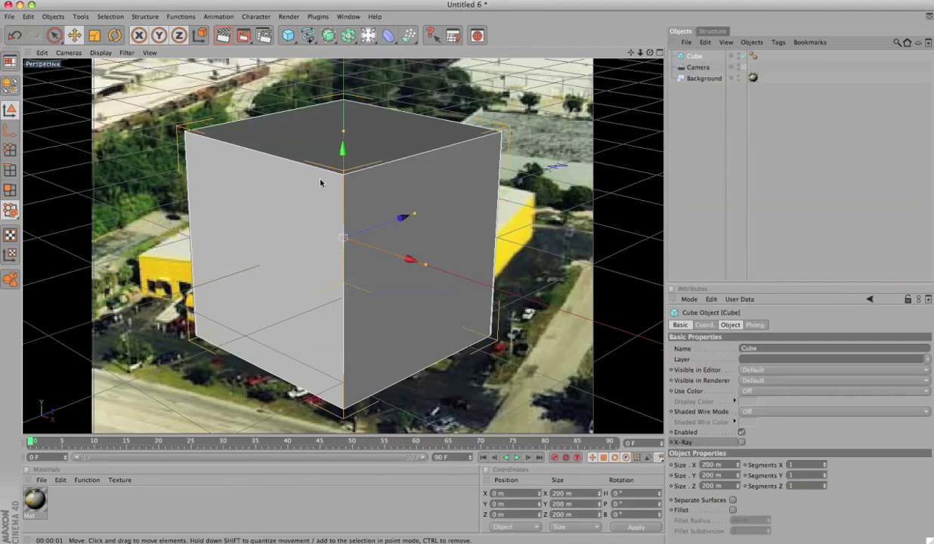
{"action": "mouse_move", "coordinate": [312, 198]}
{"action": "left_mouse_down"}
{"action": "mouse_move", "coordinate": [489, 267]}
{"action": "mouse_move", "coordinate": [386, 321]}
{"action": "left_mouse_up"}
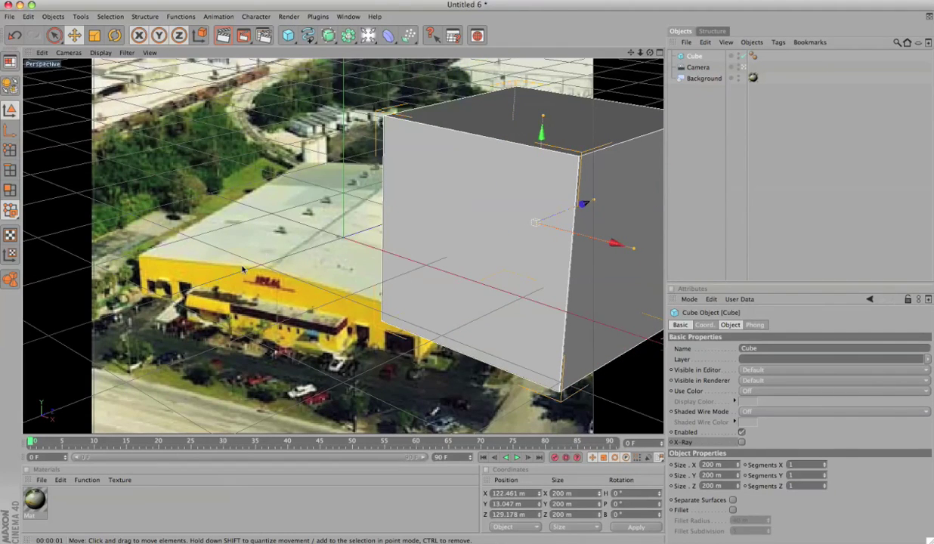
{"action": "left_click_drag", "start_coordinate": [501, 194], "coordinate": [460, 273]}
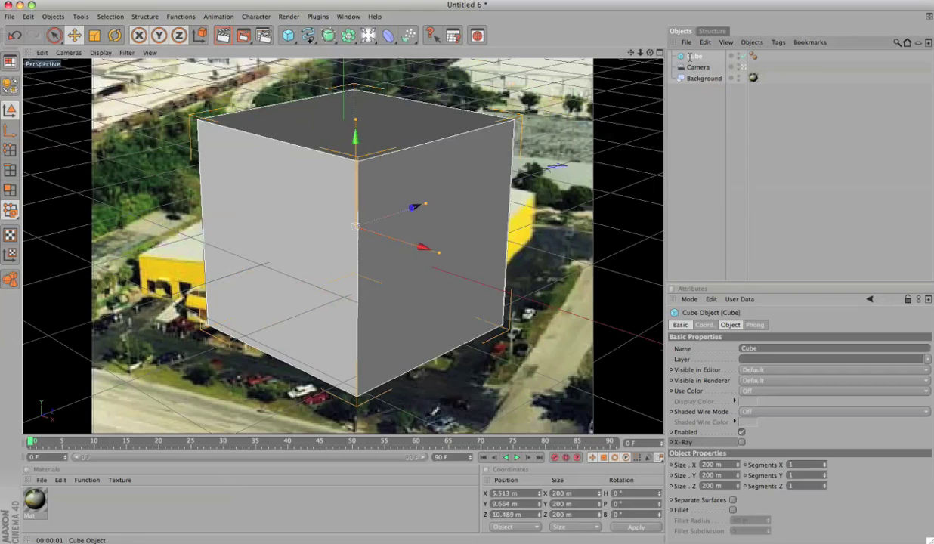
Enable X-Ray display for the cube so the photo shows through it.
{"action": "left_click", "coordinate": [729, 324]}
{"action": "left_click", "coordinate": [703, 324]}
{"action": "left_click", "coordinate": [680, 324]}
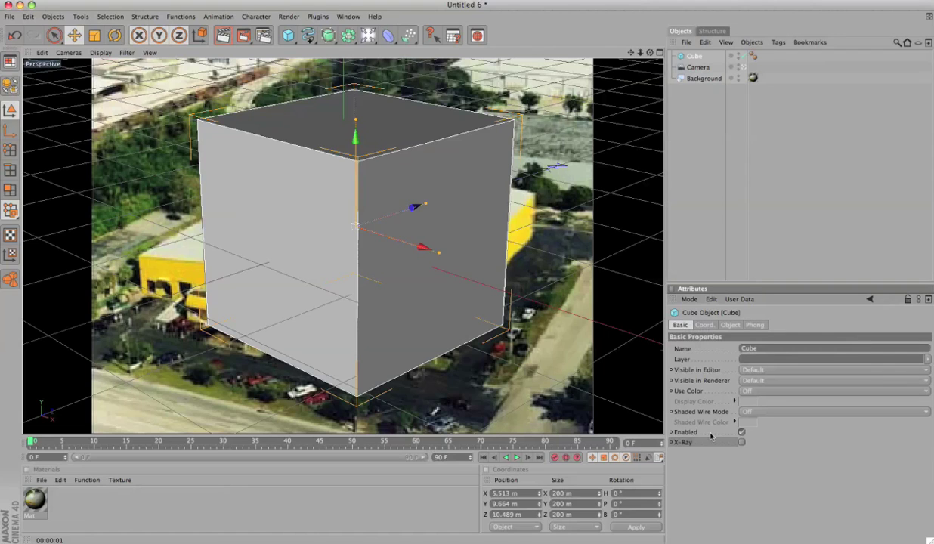
{"action": "left_click", "coordinate": [741, 442]}
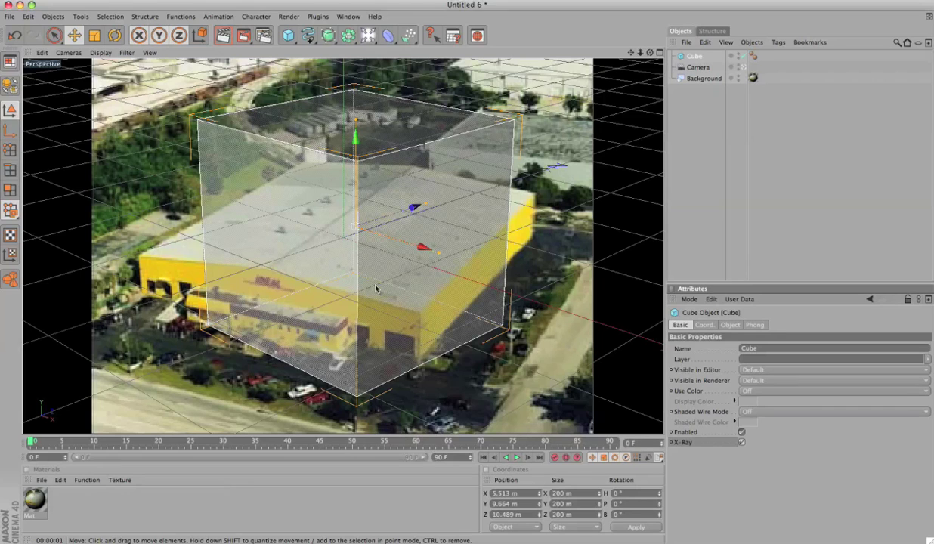
Reduce the cube's height to about 46 m and rotate its heading to about 21° to match the building.
{"action": "left_click_drag", "start_coordinate": [356, 119], "coordinate": [355, 203]}
{"action": "left_click", "coordinate": [114, 36]}
{"action": "left_click_drag", "start_coordinate": [324, 242], "coordinate": [354, 253]}
Move the flattened cube onto the warehouse's front corner, at about X -68 m, Y -42 m, Z -17 m.
{"action": "left_click", "coordinate": [74, 36]}
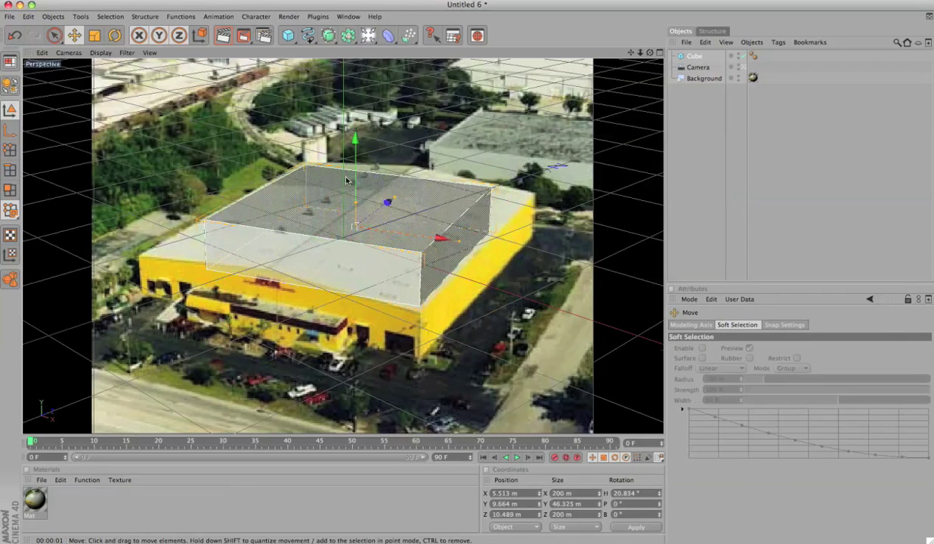
{"action": "left_click_drag", "start_coordinate": [357, 165], "coordinate": [420, 265]}
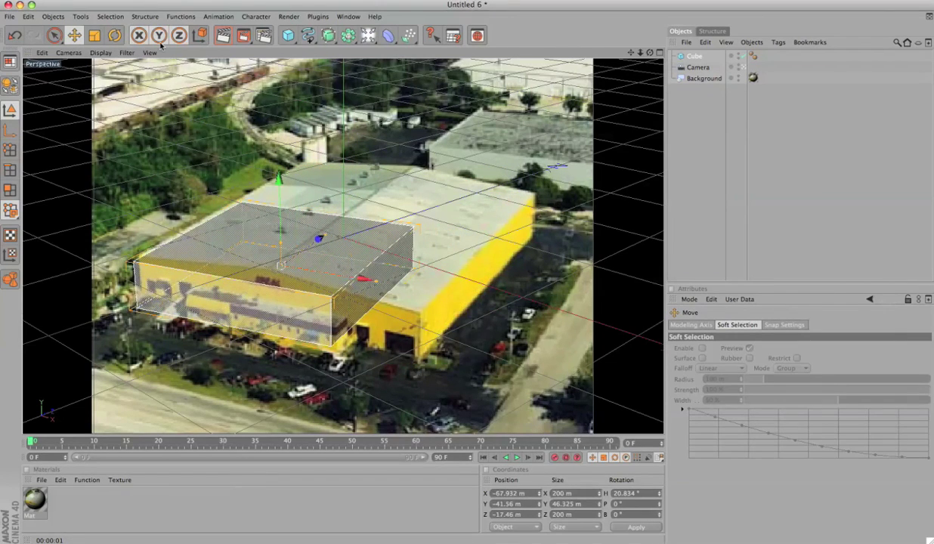
Rotate the cube's heading to about 13° and move it to about X -63 m, Y -38 m, Z -11 m.
{"action": "left_click", "coordinate": [111, 41]}
{"action": "left_click_drag", "start_coordinate": [295, 286], "coordinate": [282, 286]}
{"action": "left_click", "coordinate": [75, 37]}
{"action": "mouse_move", "coordinate": [193, 288]}
{"action": "left_mouse_down"}
{"action": "mouse_move", "coordinate": [208, 282]}
{"action": "mouse_move", "coordinate": [201, 284]}
{"action": "left_mouse_up"}
{"action": "left_click", "coordinate": [114, 35]}
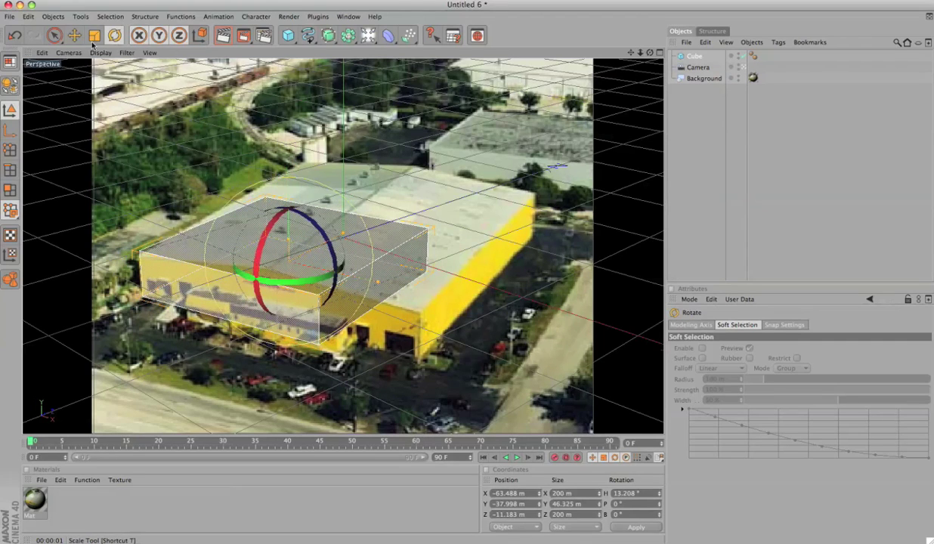
Lengthen the cube to about 460 m along Z and move it back over the warehouse, to about X -94 m, Z 118 m.
{"action": "left_click", "coordinate": [94, 35]}
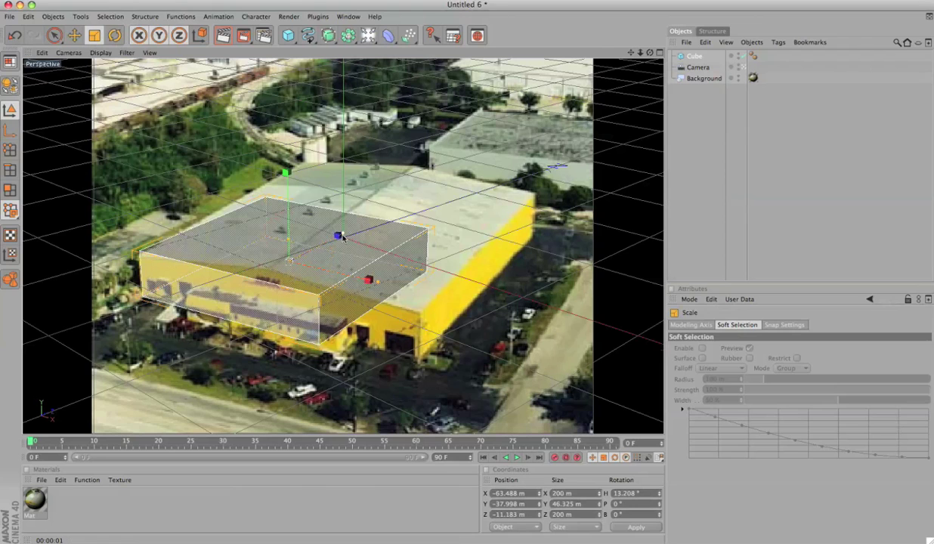
{"action": "left_click_drag", "start_coordinate": [453, 266], "coordinate": [475, 264]}
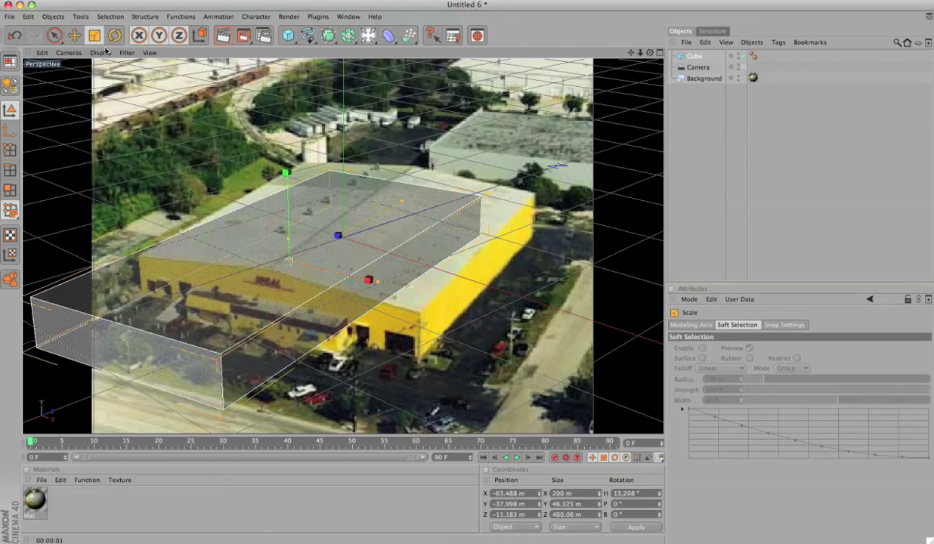
{"action": "left_click", "coordinate": [73, 36]}
{"action": "left_click_drag", "start_coordinate": [337, 236], "coordinate": [485, 276]}
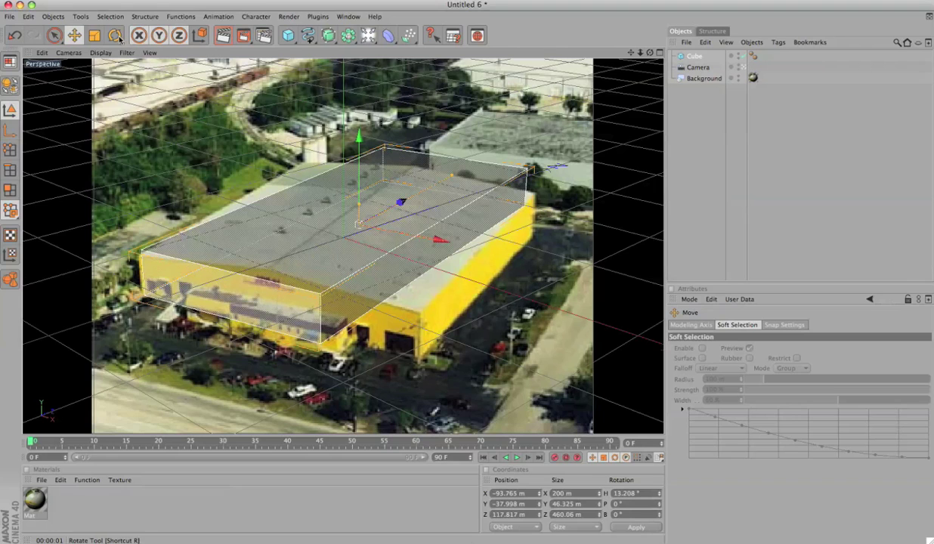
Fit the cube to the warehouse: about 280 m wide, heading 20.4°, pitch -2°, positioned around X -87 m, Y -47 m, Z 125 m.
{"action": "key", "text": "r"}
{"action": "left_click_drag", "start_coordinate": [363, 233], "coordinate": [379, 238]}
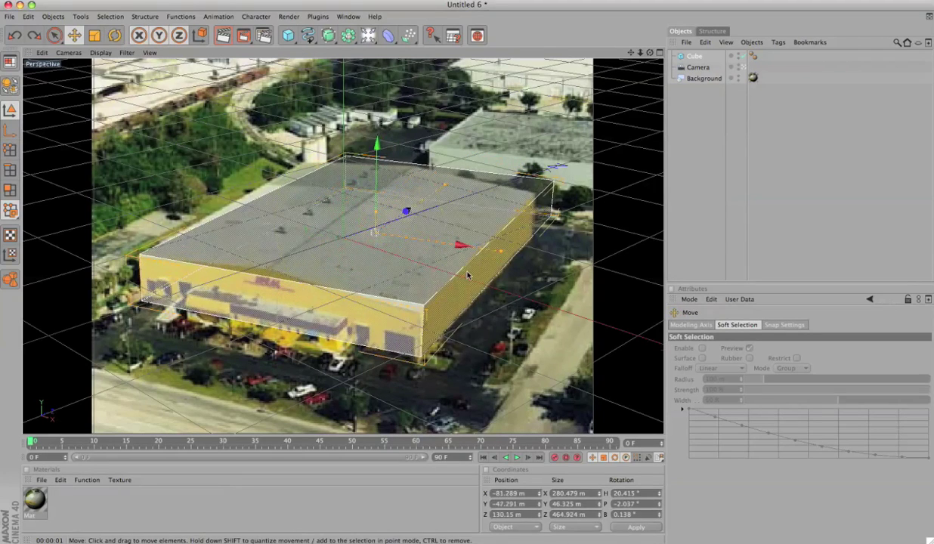
{"action": "key", "text": "super+z"}
{"action": "left_click", "coordinate": [708, 256]}
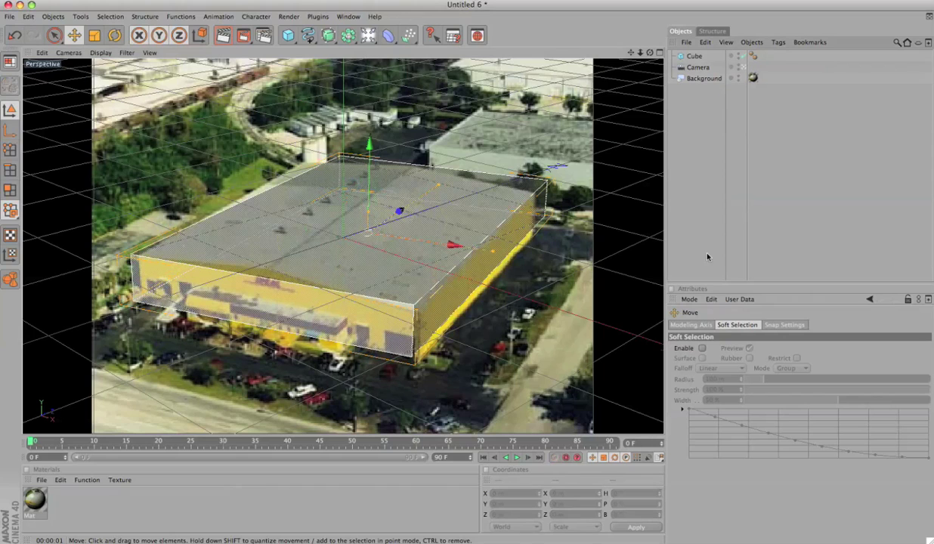
Set the cube's X and Y segments to 2 each.
{"action": "left_click", "coordinate": [442, 288]}
{"action": "left_click", "coordinate": [441, 288]}
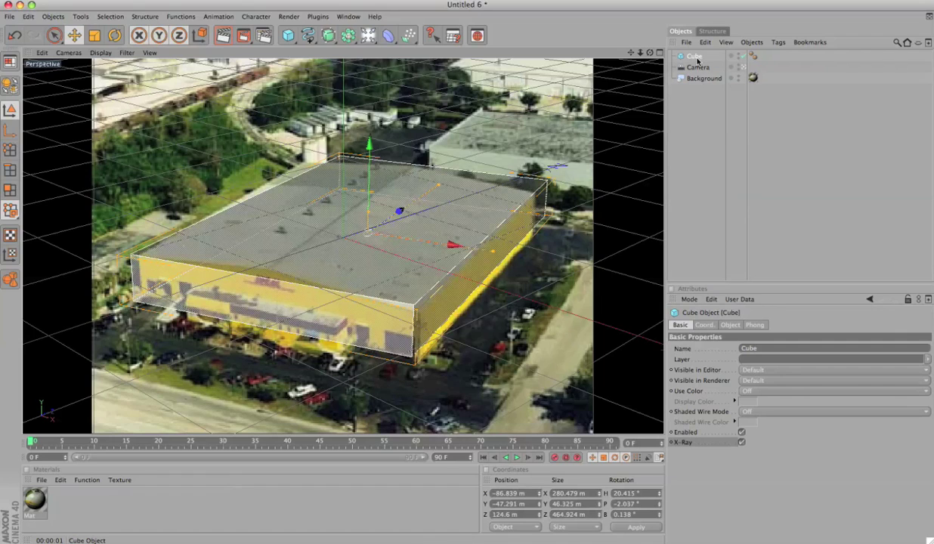
{"action": "left_click", "coordinate": [702, 324]}
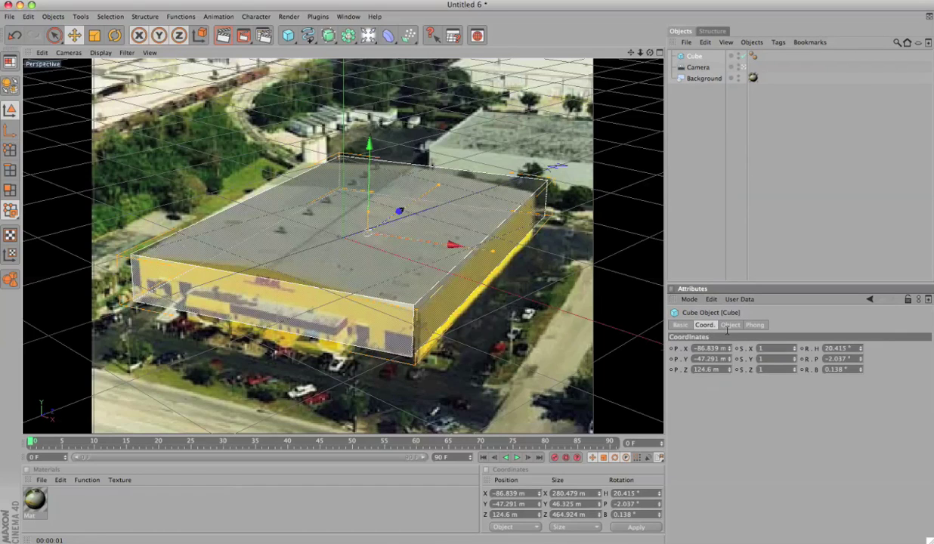
{"action": "left_click", "coordinate": [729, 325]}
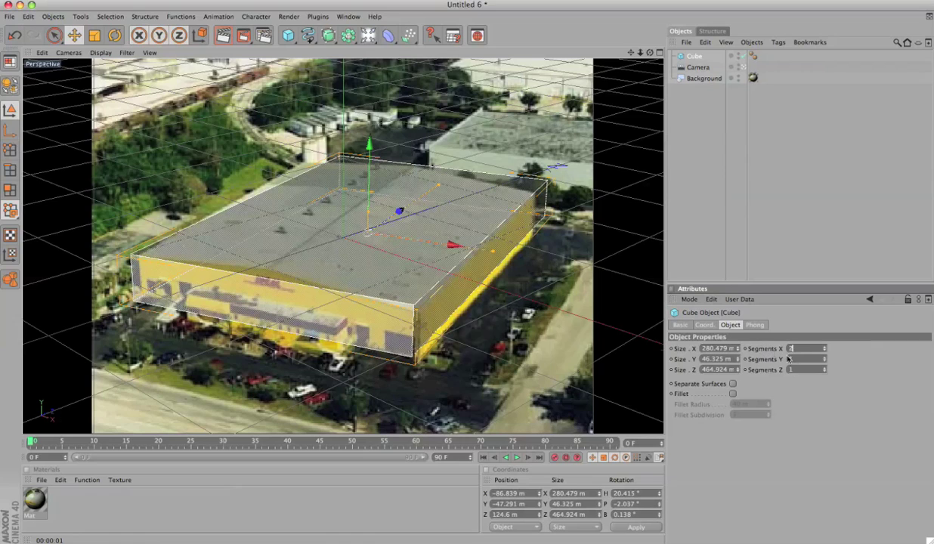
{"action": "left_click_drag", "start_coordinate": [797, 358], "coordinate": [775, 359]}
{"action": "type", "text": "2"}
{"action": "key", "text": "Return"}
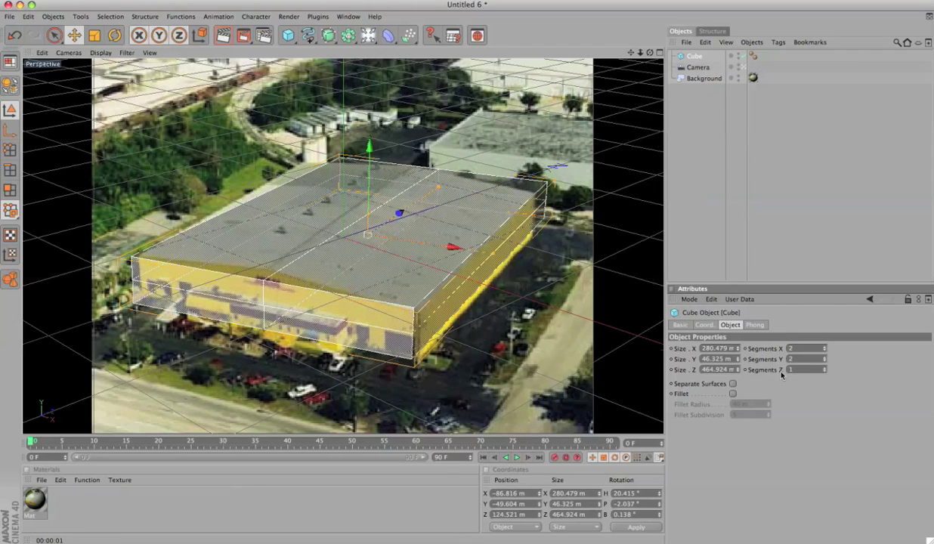
Make the cube editable and raise the centre edge of its top about 20 m to form the roof ridge.
{"action": "left_click", "coordinate": [11, 89]}
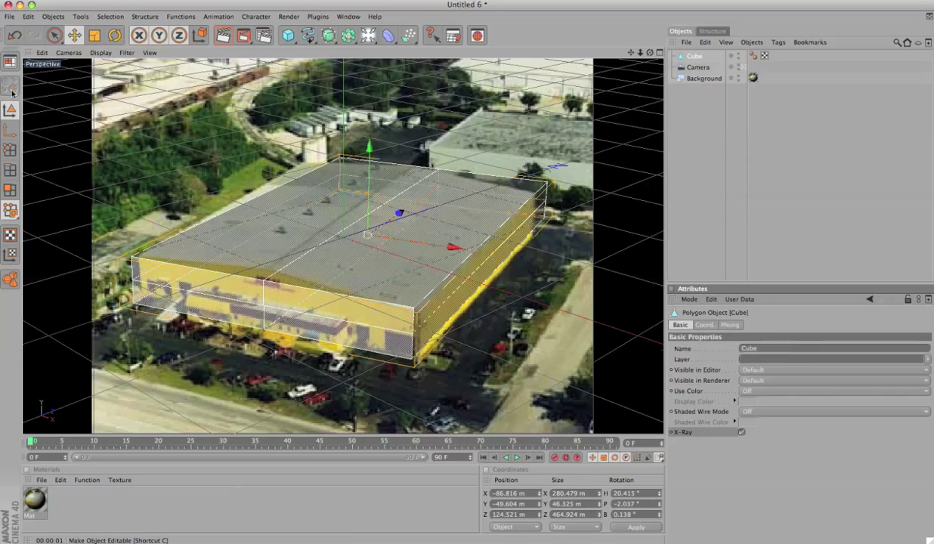
{"action": "left_click", "coordinate": [694, 58]}
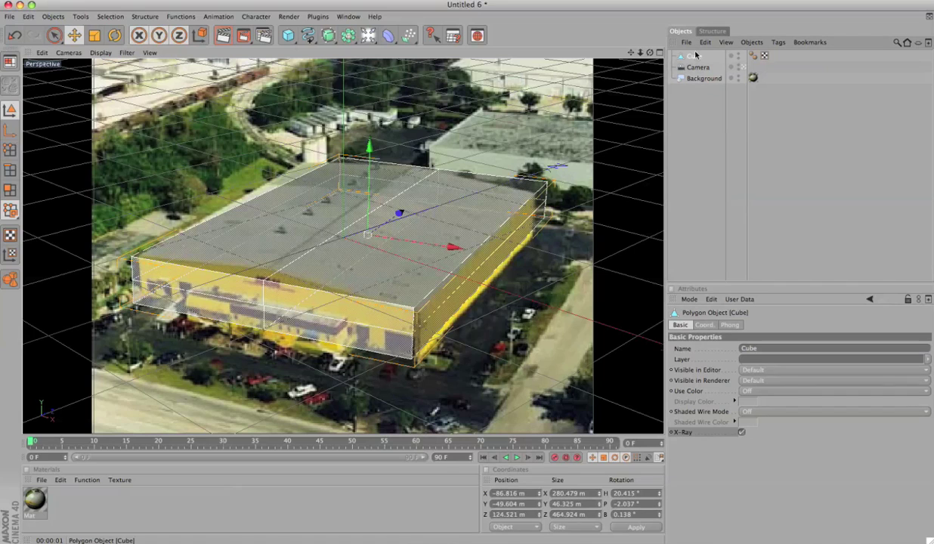
{"action": "left_click", "coordinate": [10, 170]}
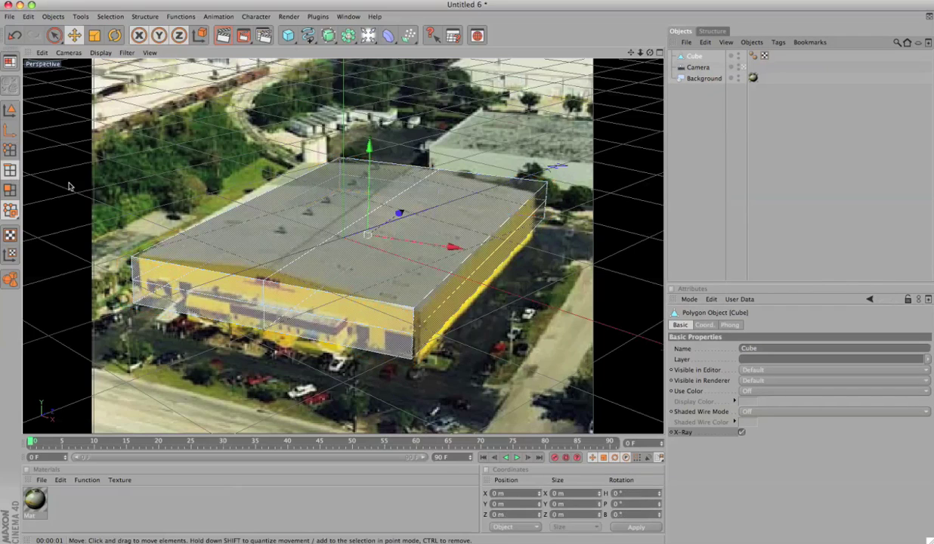
{"action": "left_click", "coordinate": [354, 225]}
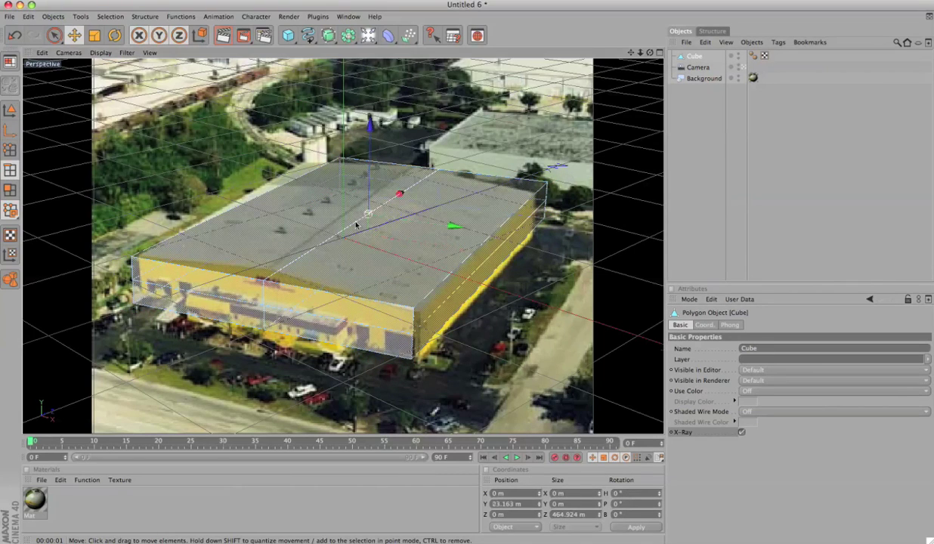
{"action": "left_click_drag", "start_coordinate": [369, 198], "coordinate": [370, 190]}
Rotate the whole cube to a heading of about 24.5° and check its fit against the photographed building.
{"action": "left_click_drag", "start_coordinate": [467, 275], "coordinate": [467, 276]}
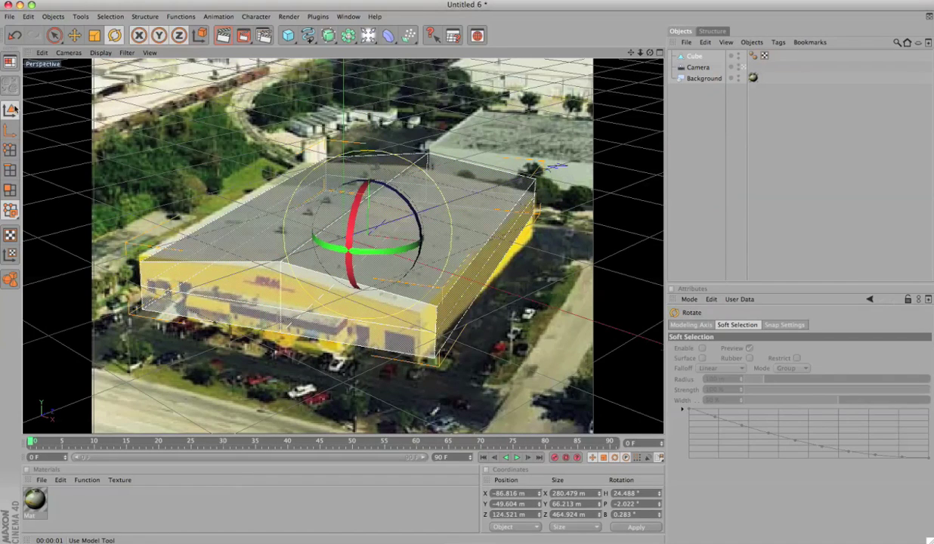
{"action": "left_click", "coordinate": [11, 111]}
{"action": "left_click", "coordinate": [794, 265]}
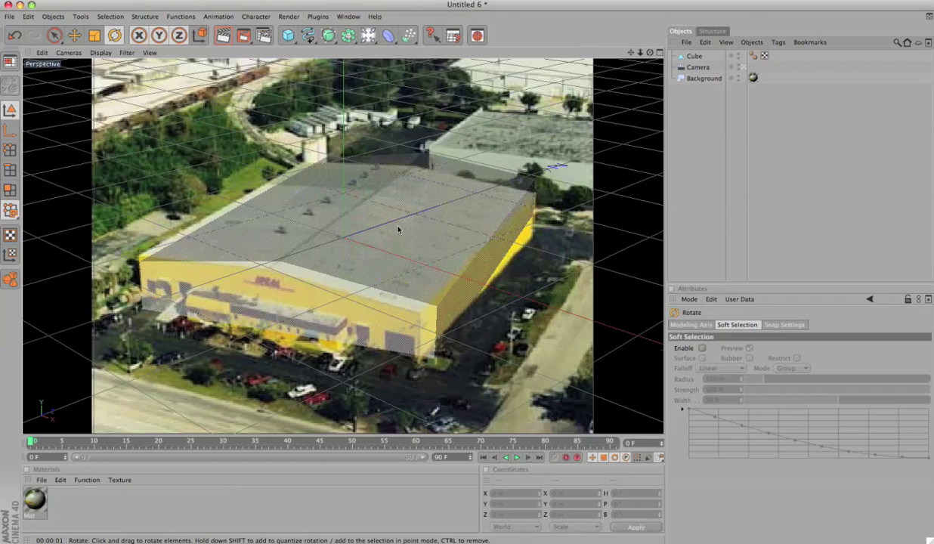
{"action": "left_click", "coordinate": [398, 234]}
{"action": "left_click", "coordinate": [736, 198]}
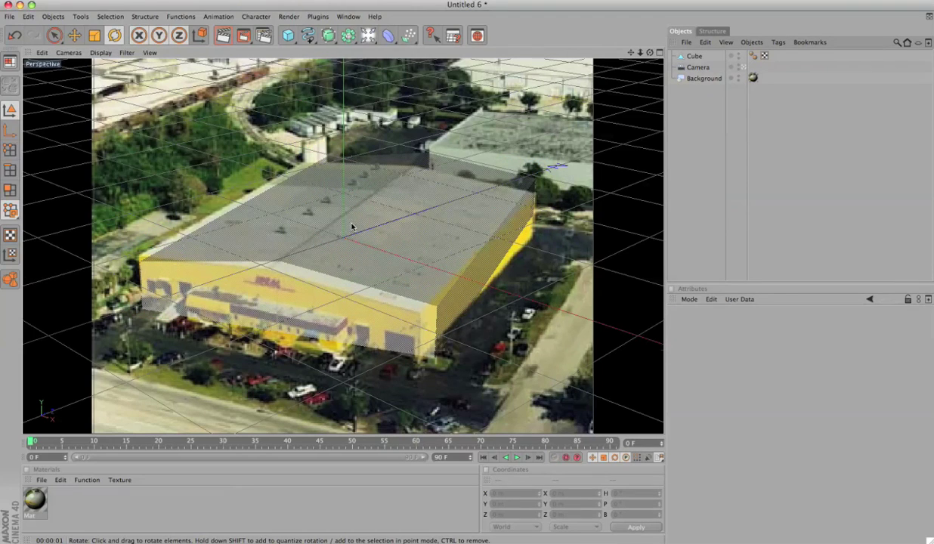
{"action": "left_click", "coordinate": [692, 57]}
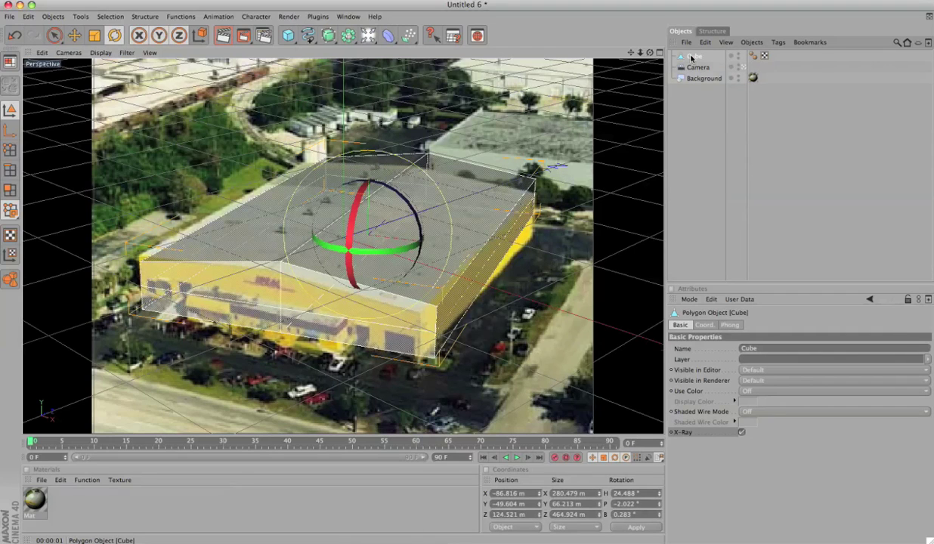
{"action": "left_click", "coordinate": [698, 96]}
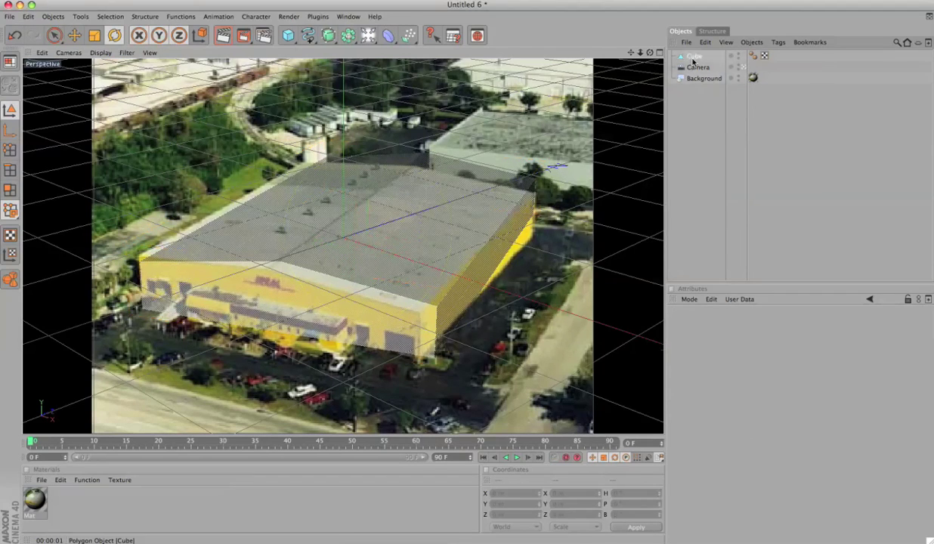
{"action": "left_click", "coordinate": [691, 58]}
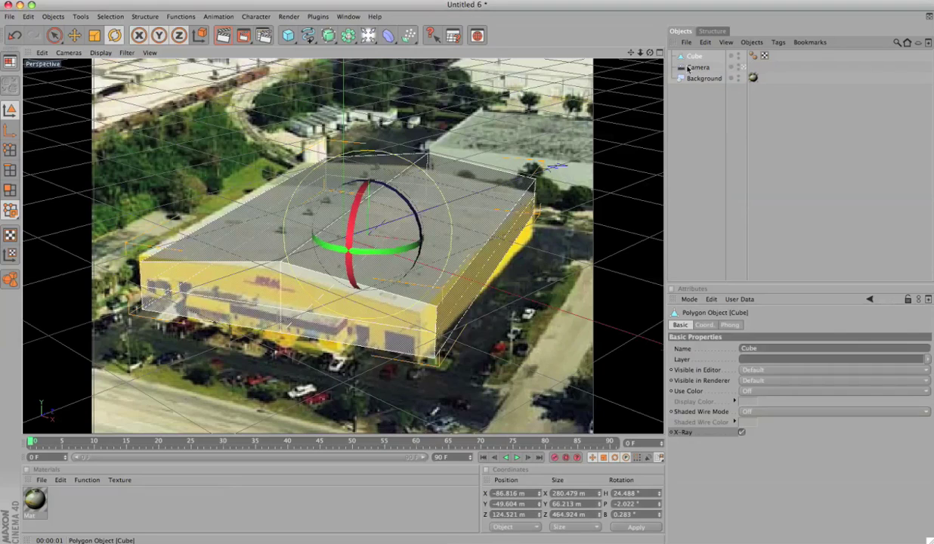
Create a new material with Luminance enabled and both Color and Specular disabled.
{"action": "left_click", "coordinate": [42, 479]}
{"action": "left_click", "coordinate": [68, 367]}
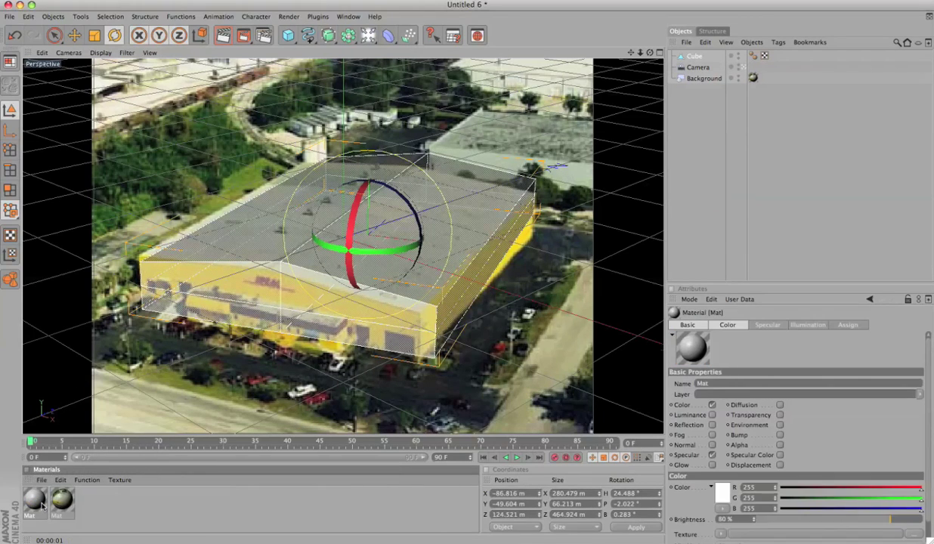
{"action": "double_click", "coordinate": [38, 501]}
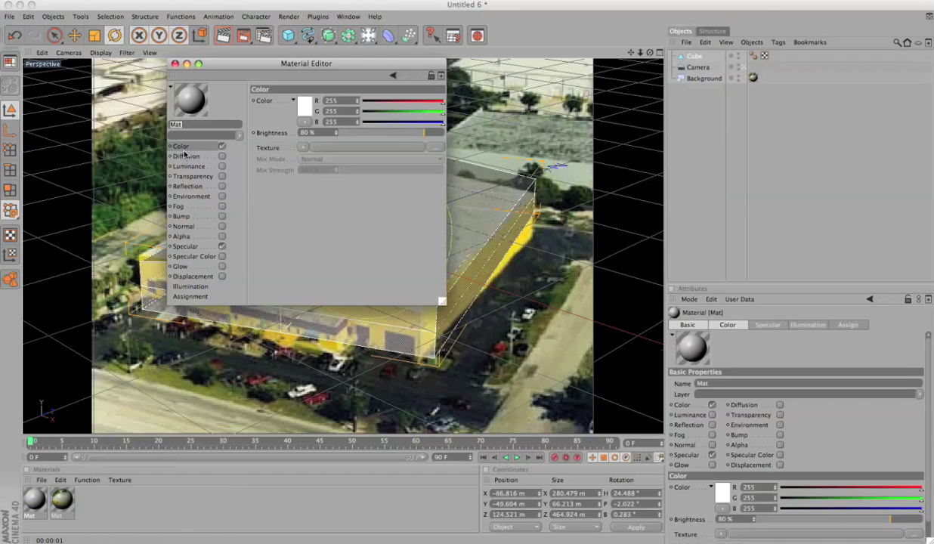
{"action": "left_click_drag", "start_coordinate": [258, 71], "coordinate": [473, 200]}
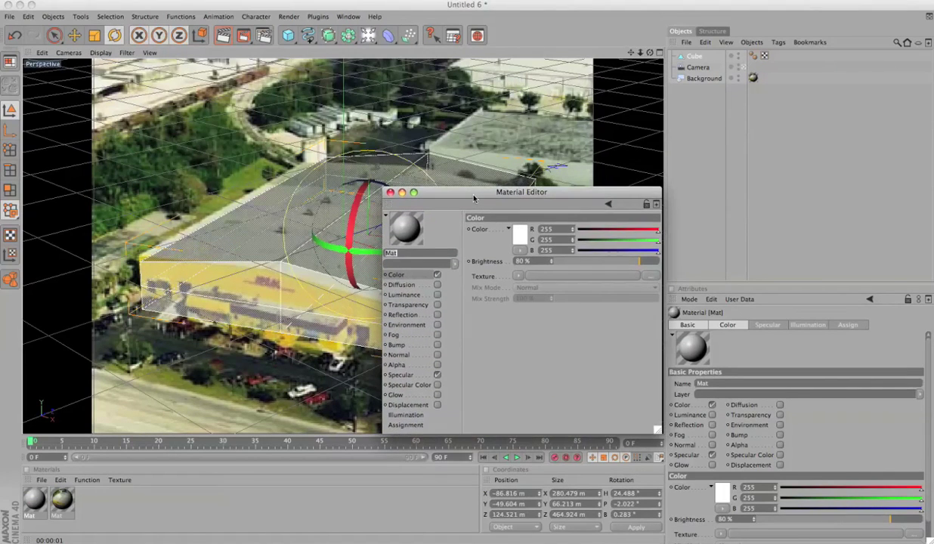
{"action": "left_click", "coordinate": [437, 294]}
{"action": "left_click", "coordinate": [437, 274]}
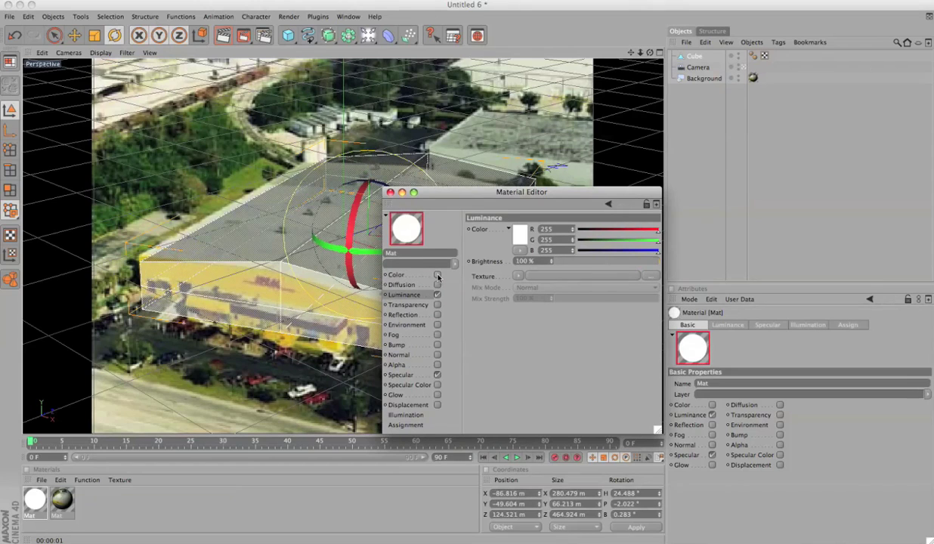
{"action": "left_click", "coordinate": [437, 374]}
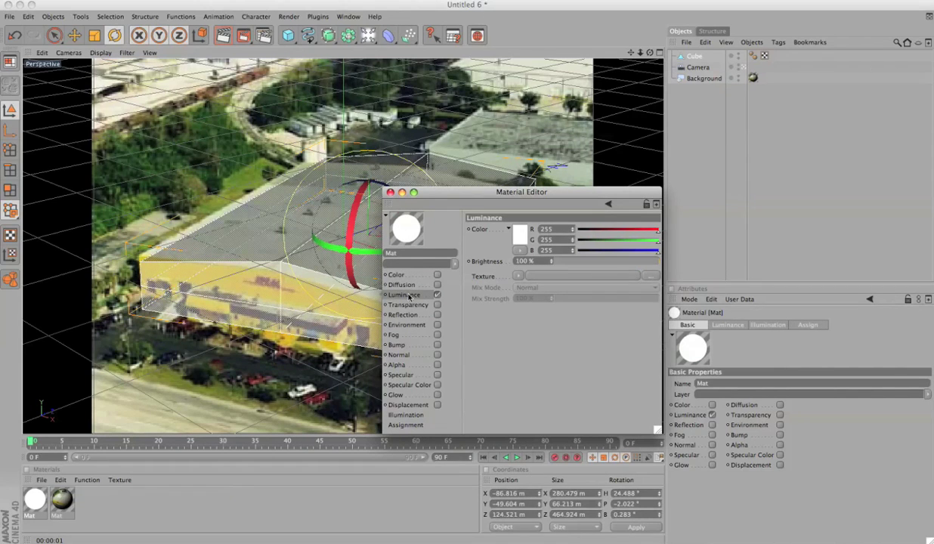
Load background.jpg as the new material's Luminance texture and close the material editor.
{"action": "left_click", "coordinate": [639, 274]}
{"action": "double_click", "coordinate": [532, 118]}
{"action": "left_click", "coordinate": [562, 163]}
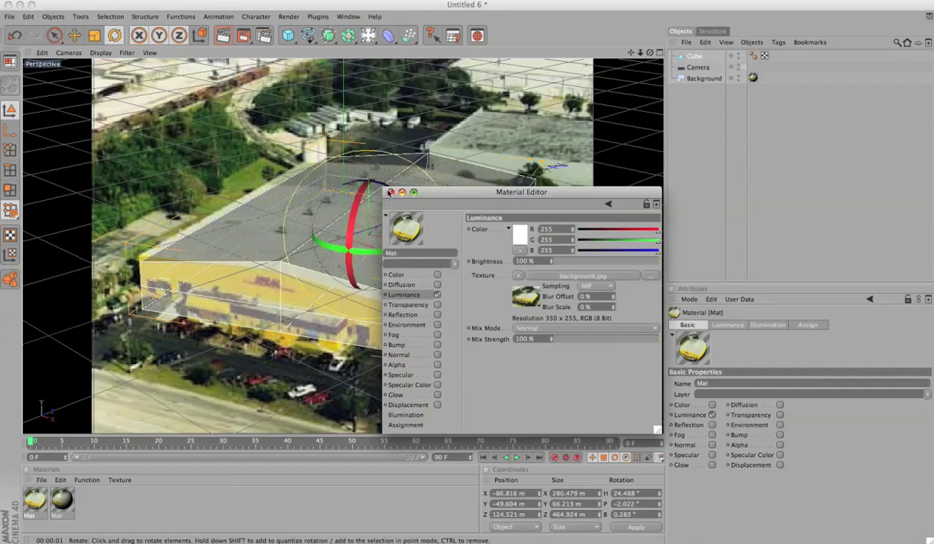
{"action": "left_click", "coordinate": [390, 193]}
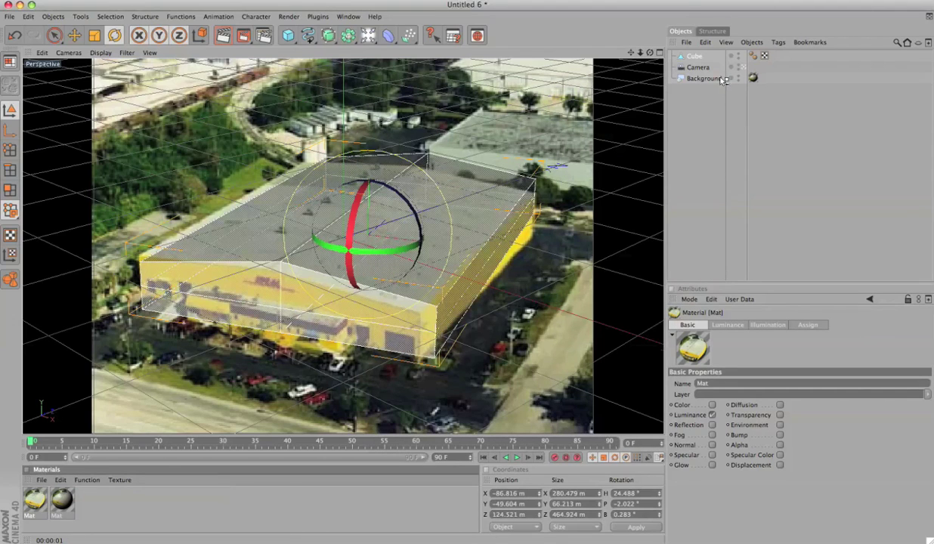
Apply the new material to the cube, set its projection to Camera Mapping and assign the Camera object as the projection camera.
{"action": "left_click_drag", "start_coordinate": [784, 55], "coordinate": [783, 56]}
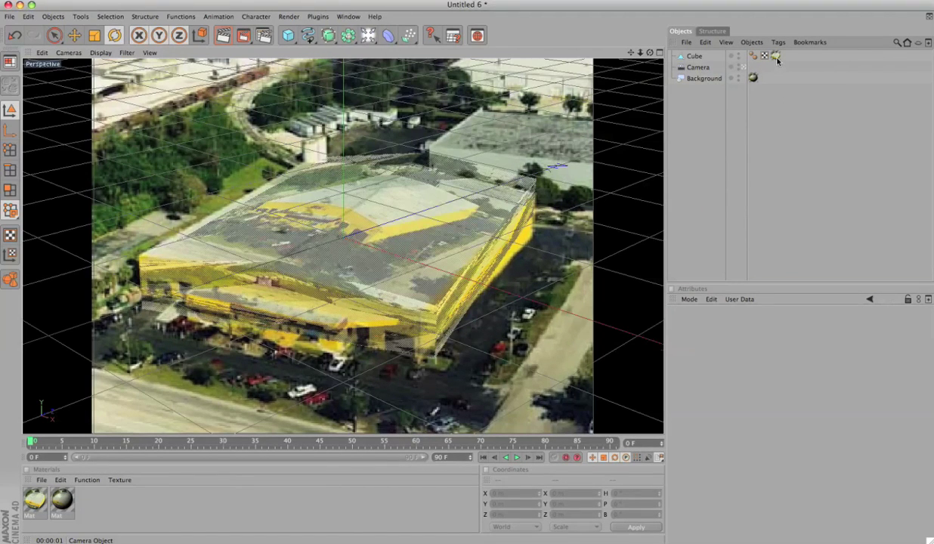
{"action": "left_click", "coordinate": [776, 57]}
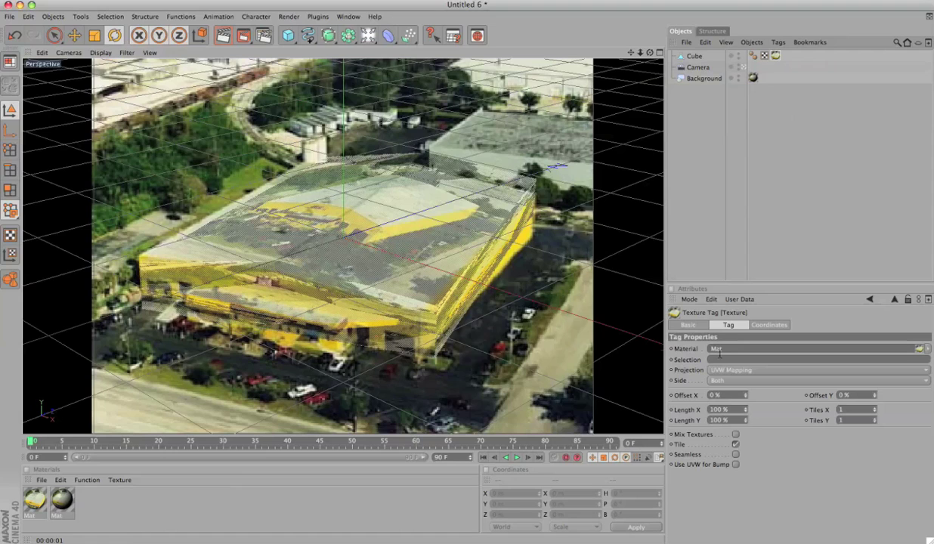
{"action": "left_click", "coordinate": [714, 369]}
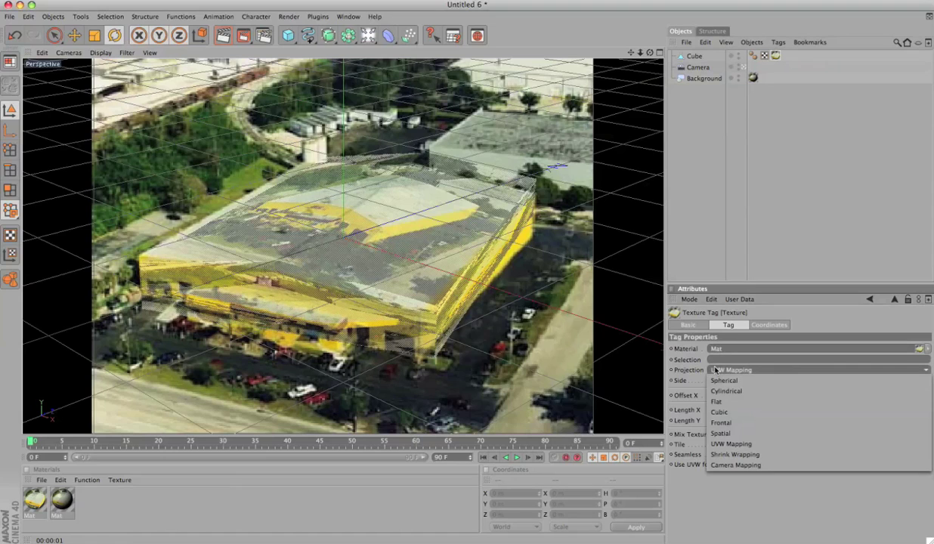
{"action": "left_click", "coordinate": [723, 465]}
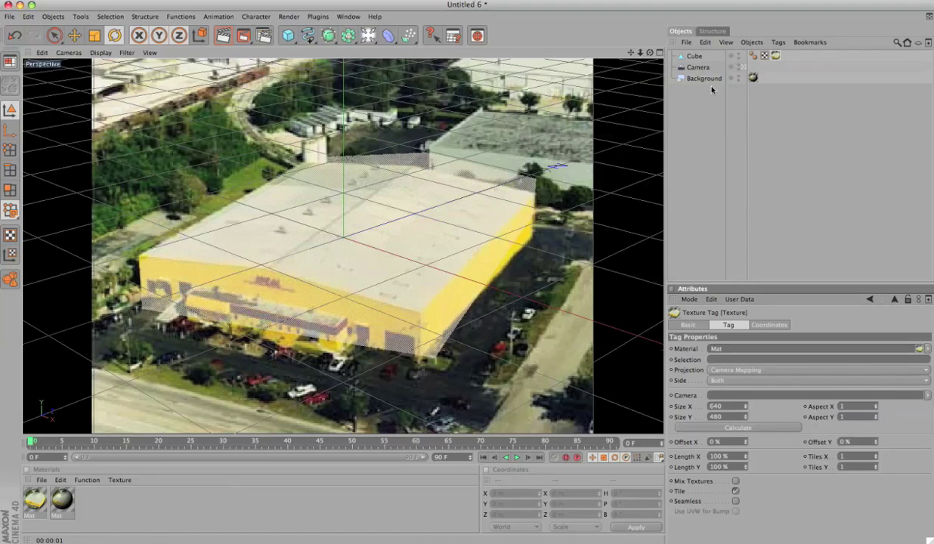
{"action": "left_click_drag", "start_coordinate": [698, 70], "coordinate": [724, 397]}
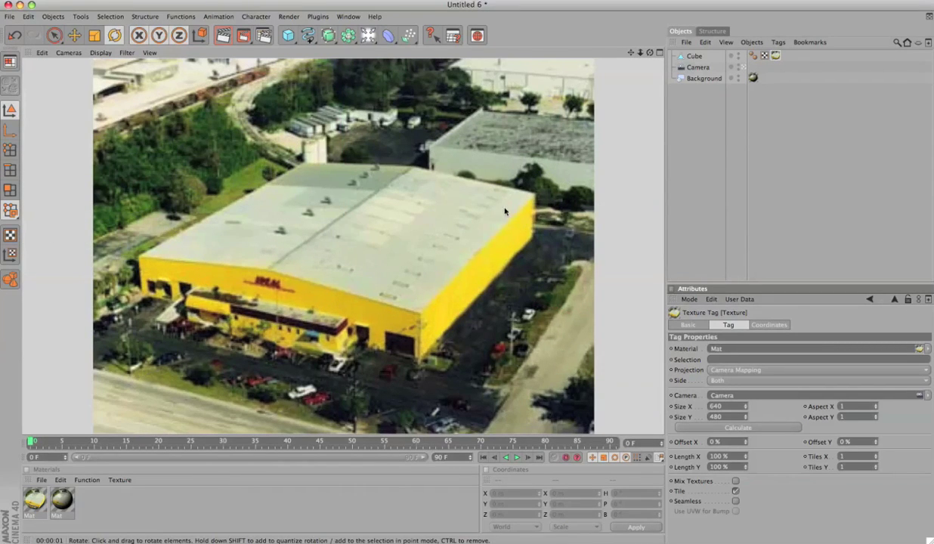
Delete the Background object and select the textured cube.
{"action": "left_click", "coordinate": [669, 189]}
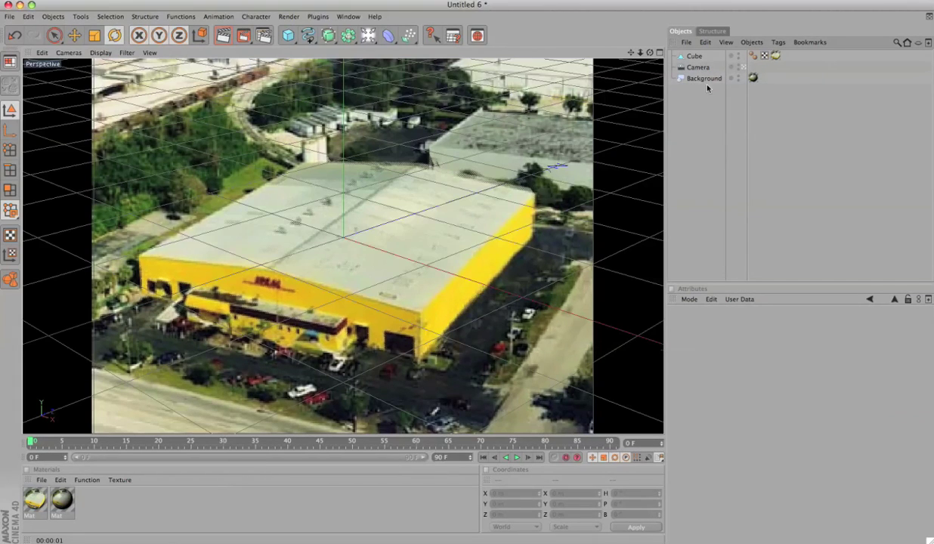
{"action": "left_click", "coordinate": [704, 80]}
{"action": "key", "text": "Delete"}
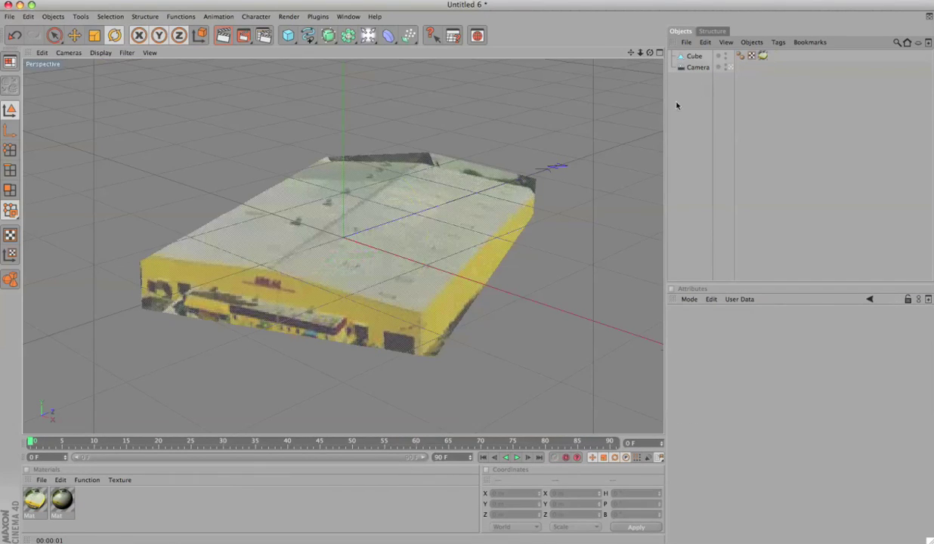
{"action": "left_click", "coordinate": [456, 183]}
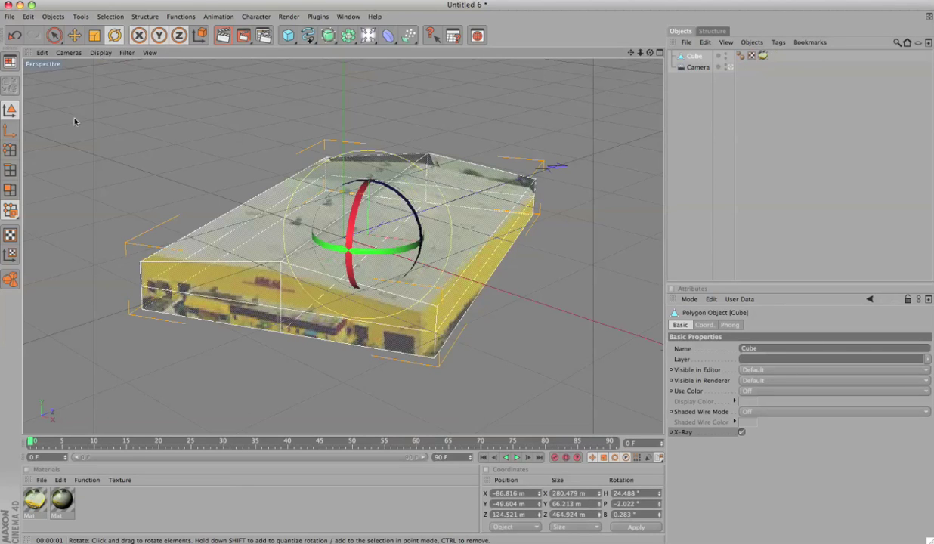
Slightly scale and reposition the textured cube in the perspective view and clear the selection.
{"action": "left_click", "coordinate": [93, 36]}
{"action": "left_click_drag", "start_coordinate": [394, 211], "coordinate": [467, 272]}
{"action": "left_click", "coordinate": [74, 36]}
{"action": "left_click_drag", "start_coordinate": [393, 213], "coordinate": [471, 271]}
{"action": "left_click", "coordinate": [763, 164]}
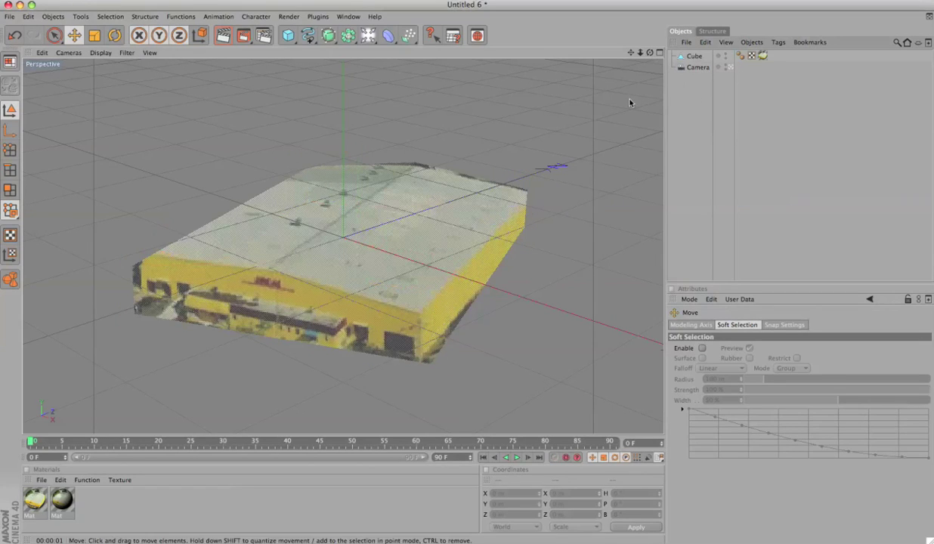
Generate UVW coordinates for the cube from its camera-mapped texture tag.
{"action": "left_click", "coordinate": [696, 67]}
{"action": "left_click_drag", "start_coordinate": [649, 52], "coordinate": [469, 271]}
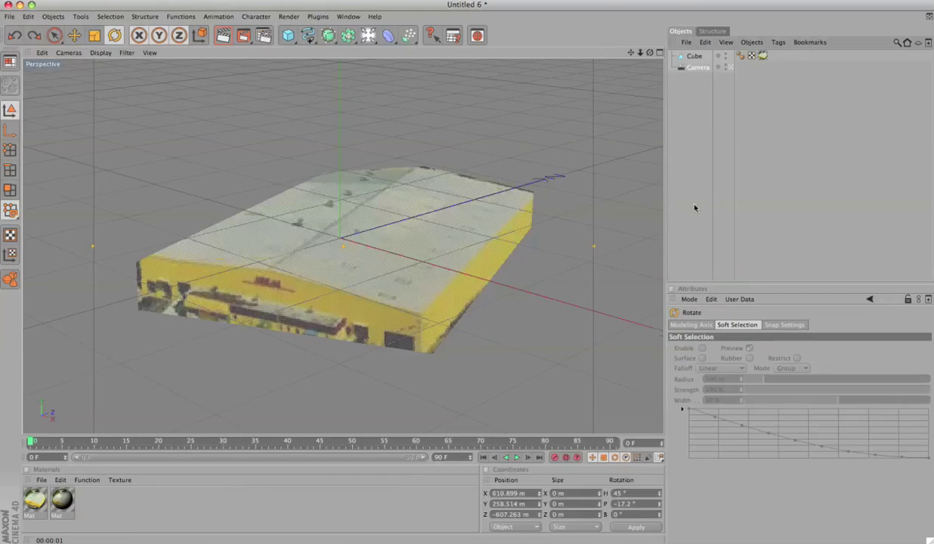
{"action": "left_click", "coordinate": [694, 207]}
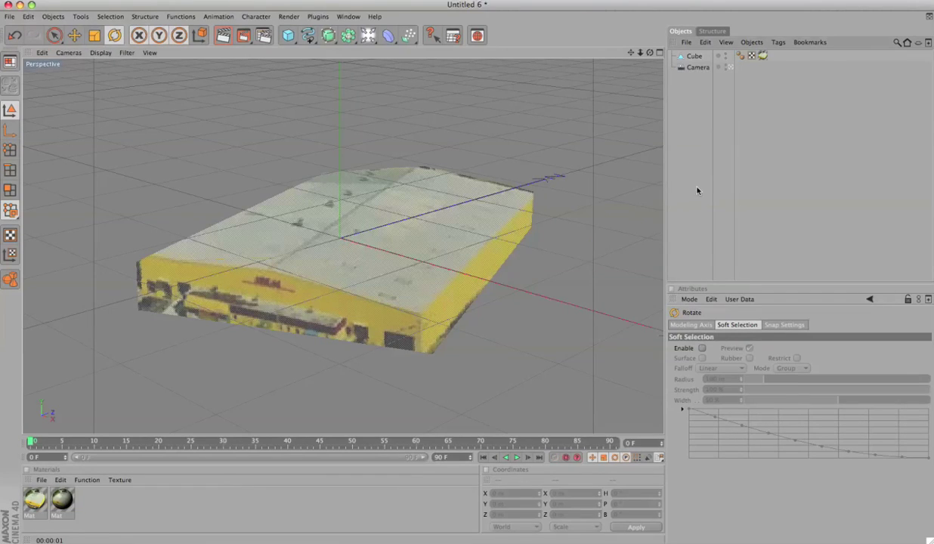
{"action": "left_click", "coordinate": [762, 57]}
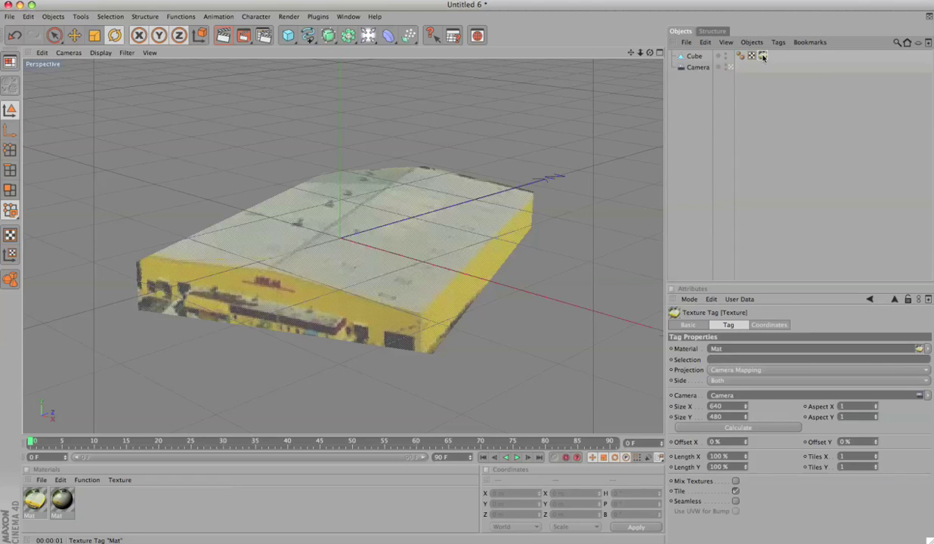
{"action": "right_click", "coordinate": [762, 57]}
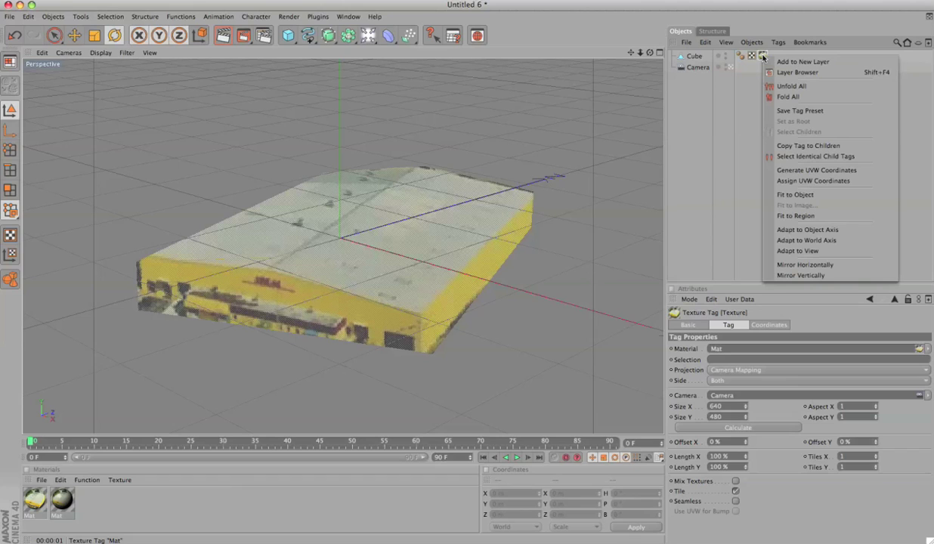
{"action": "left_click", "coordinate": [776, 171]}
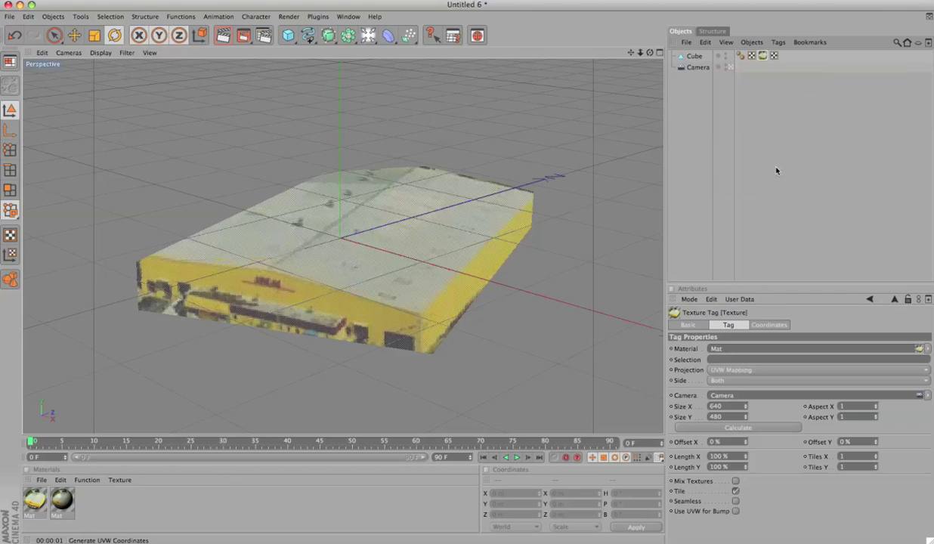
Move and rotate the Camera object around the building to examine how the texture holds on the cube's front and side walls.
{"action": "left_click", "coordinate": [697, 67]}
{"action": "left_click_drag", "start_coordinate": [469, 273], "coordinate": [294, 193]}
{"action": "left_click", "coordinate": [74, 34]}
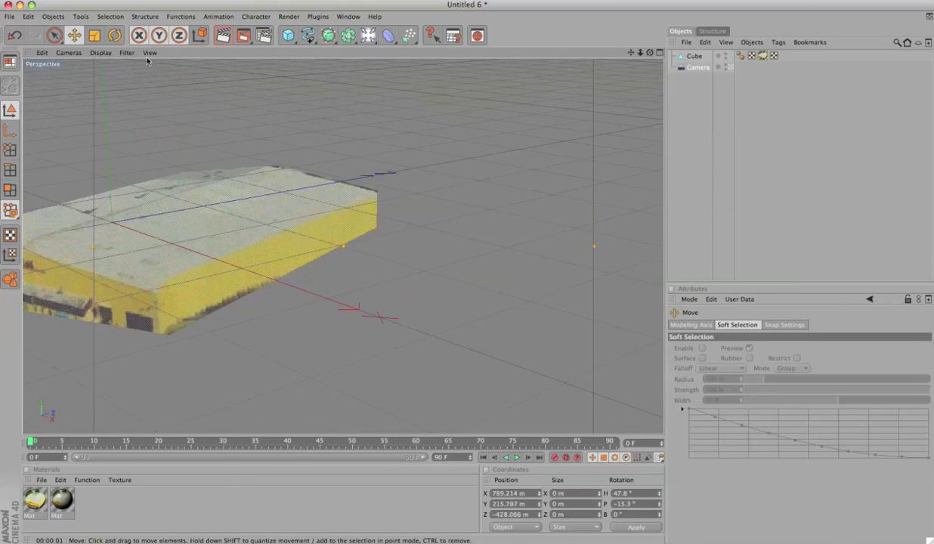
{"action": "left_click", "coordinate": [114, 35]}
{"action": "left_click_drag", "start_coordinate": [453, 258], "coordinate": [467, 275]}
{"action": "left_click", "coordinate": [74, 34]}
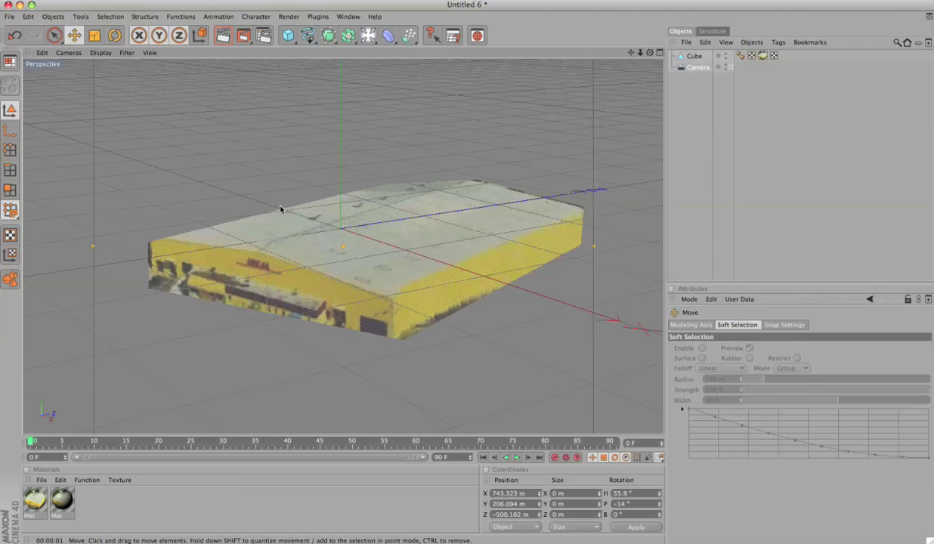
{"action": "left_click_drag", "start_coordinate": [280, 209], "coordinate": [267, 198]}
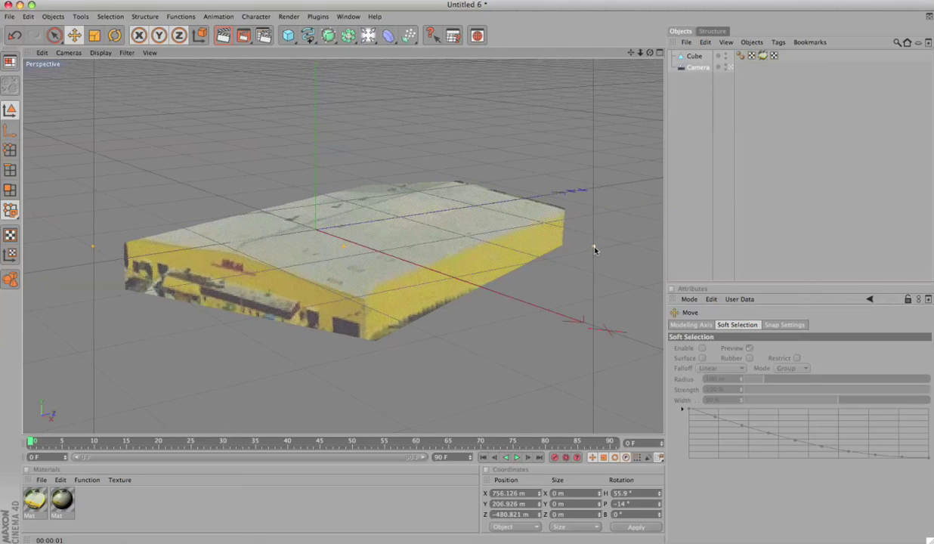
{"action": "left_click", "coordinate": [532, 281]}
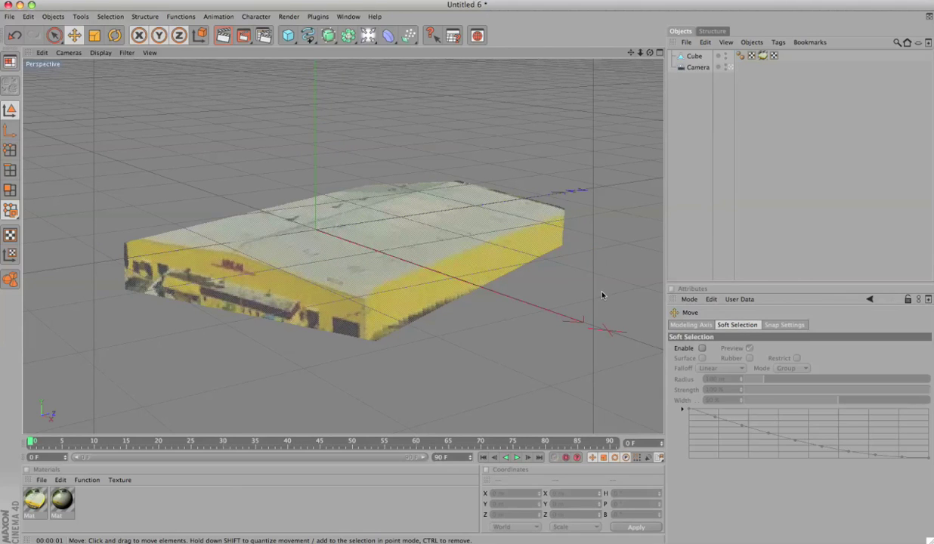